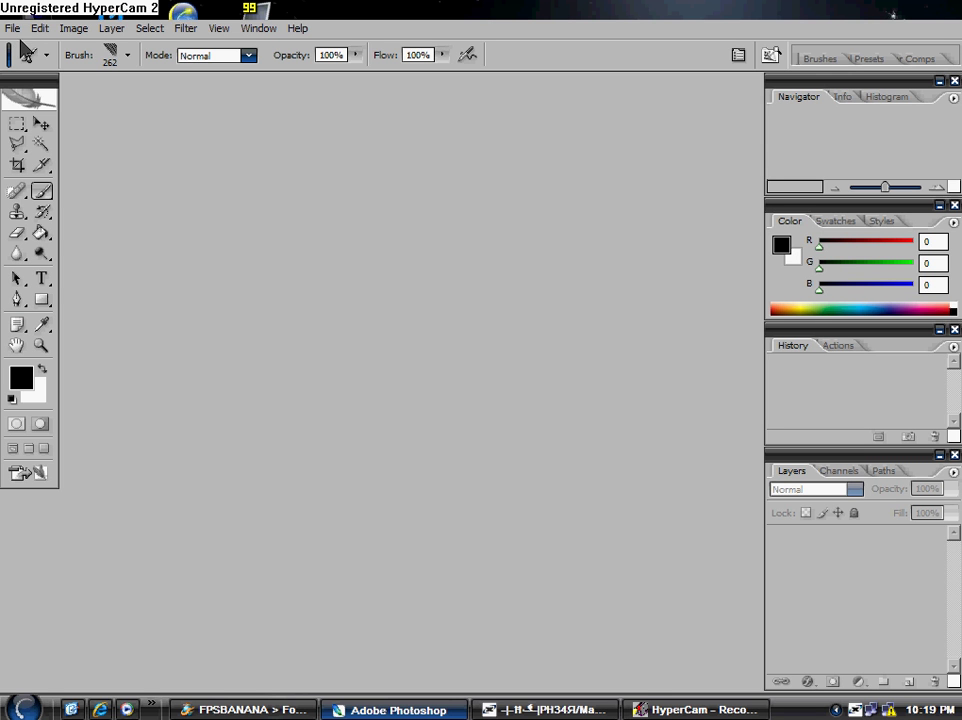
- Create a new RGB document 400 pixels wide and 50 pixels high at 72 pixels/inch with a white background
{"action": "key", "text": "alt"}
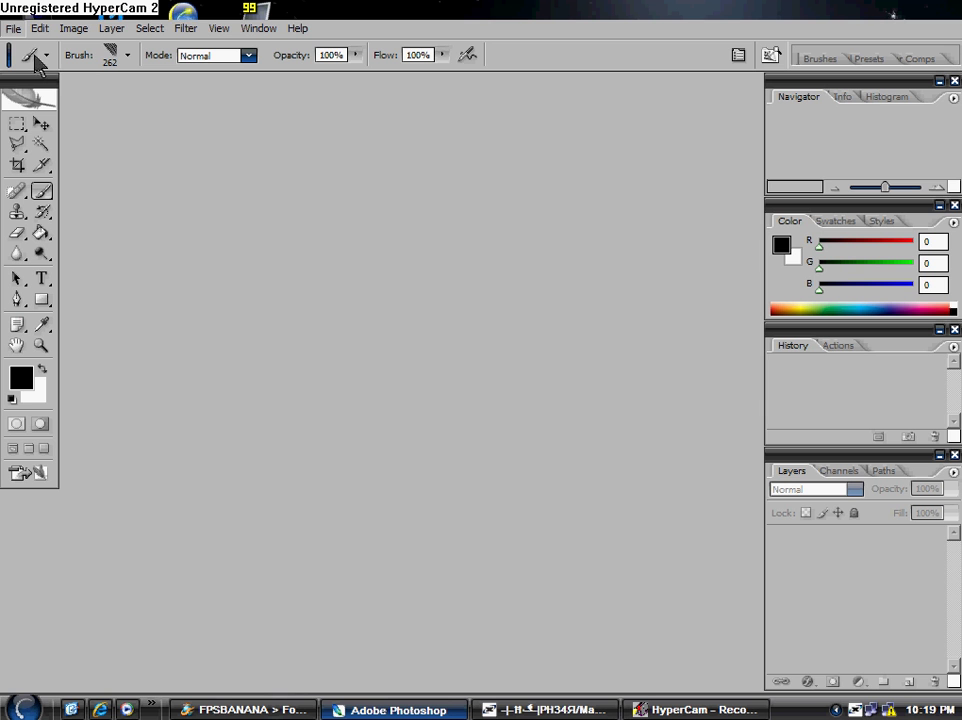
{"action": "left_click", "coordinate": [86, 55]}
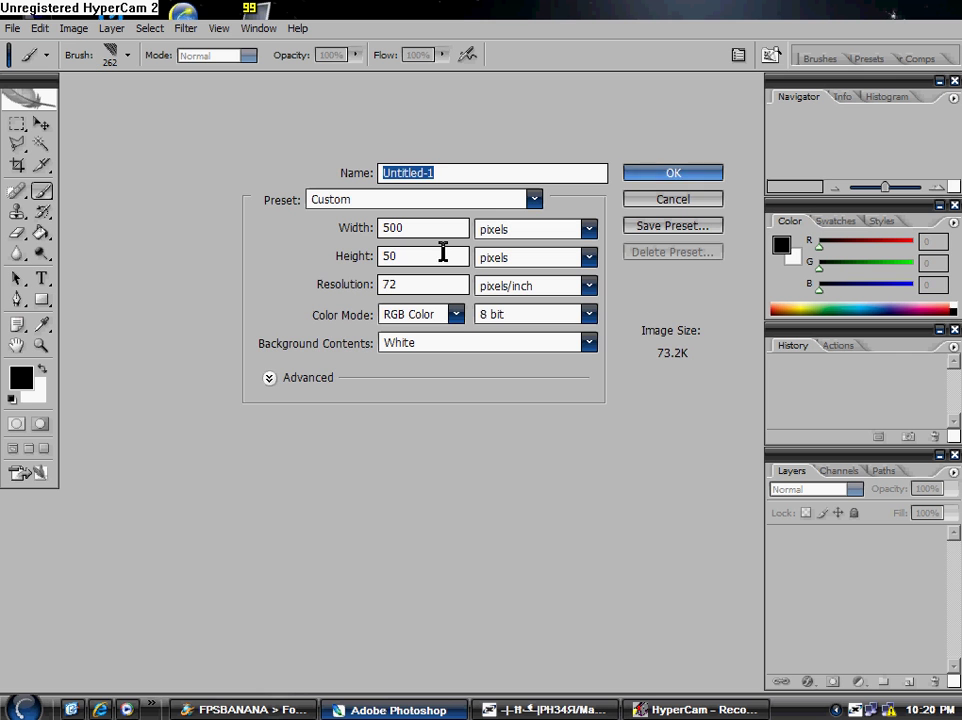
{"action": "left_click", "coordinate": [311, 227]}
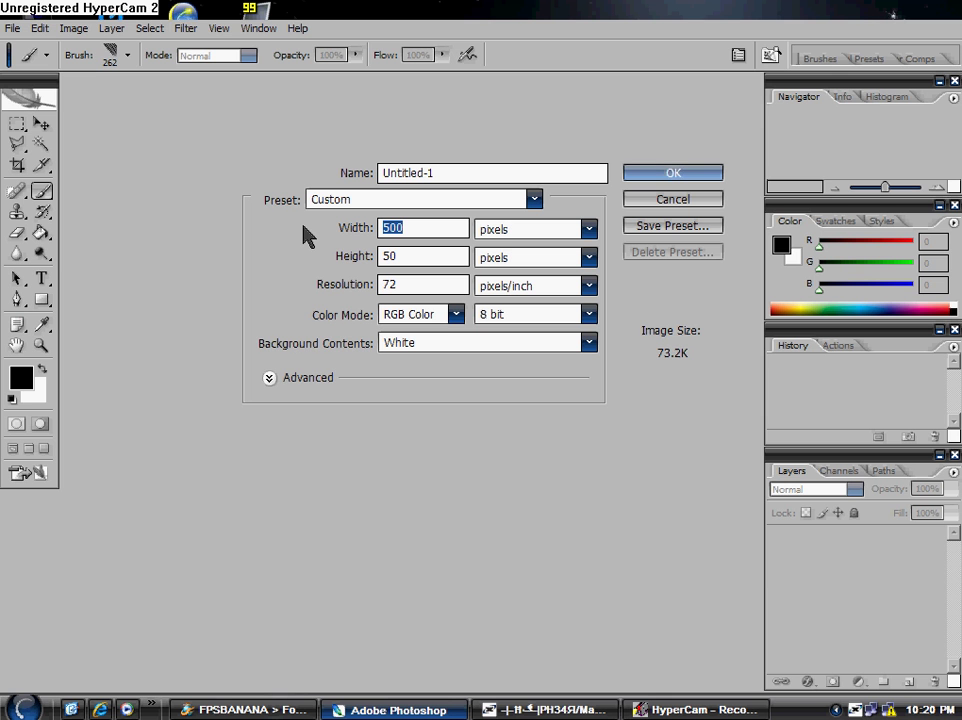
{"action": "type", "text": "400"}
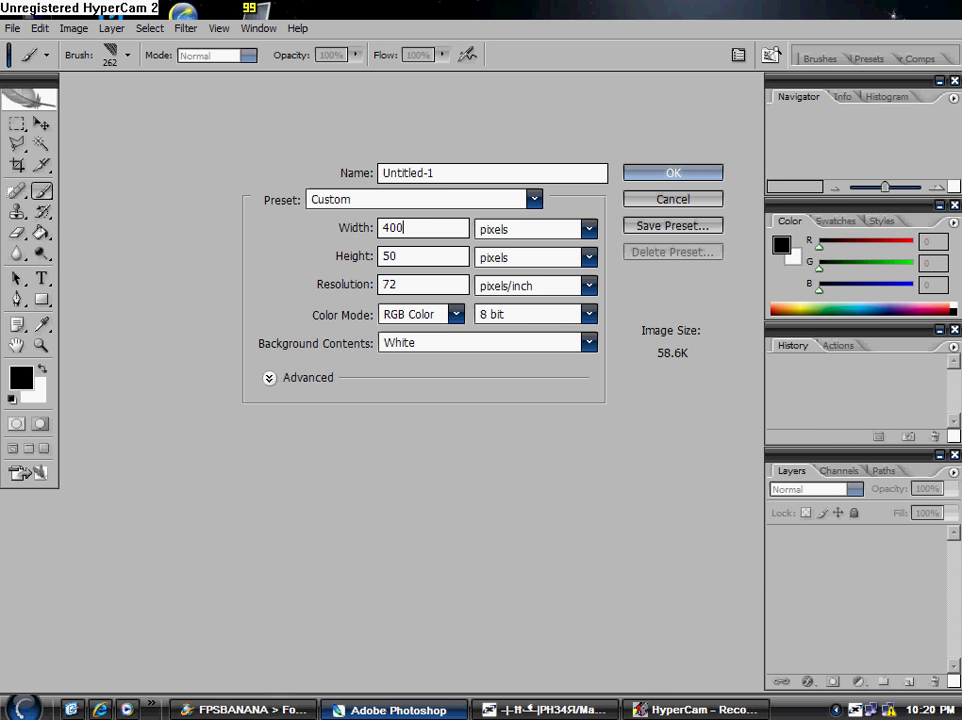
{"action": "left_click", "coordinate": [673, 174]}
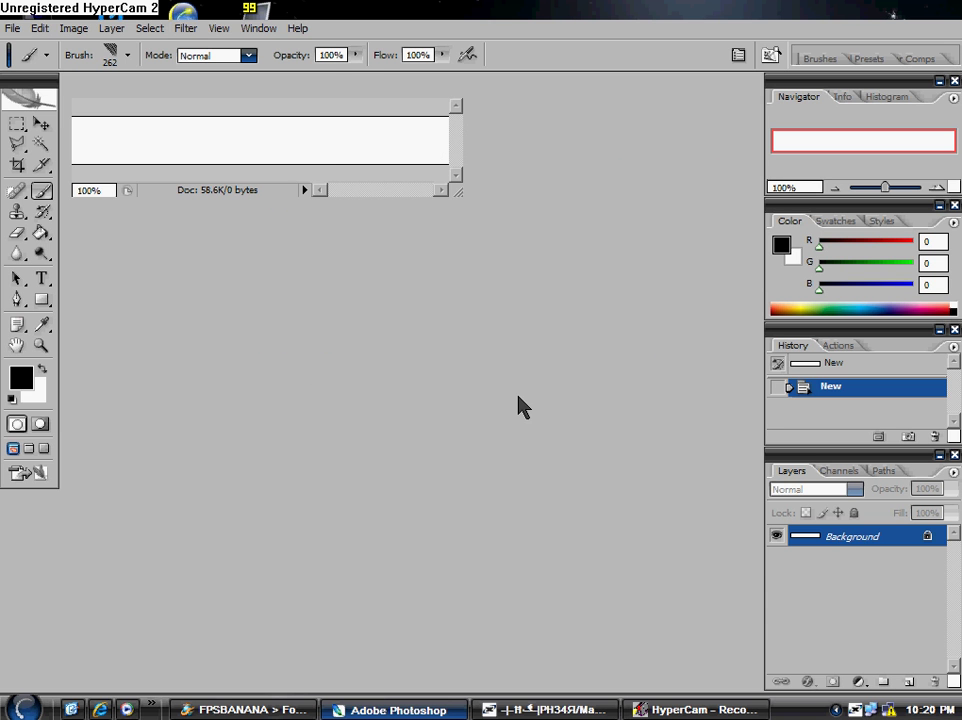
- Activate the Type tool, and replace the Background layer with two new blank layers so the canvas is transparent
{"action": "left_click", "coordinate": [42, 281]}
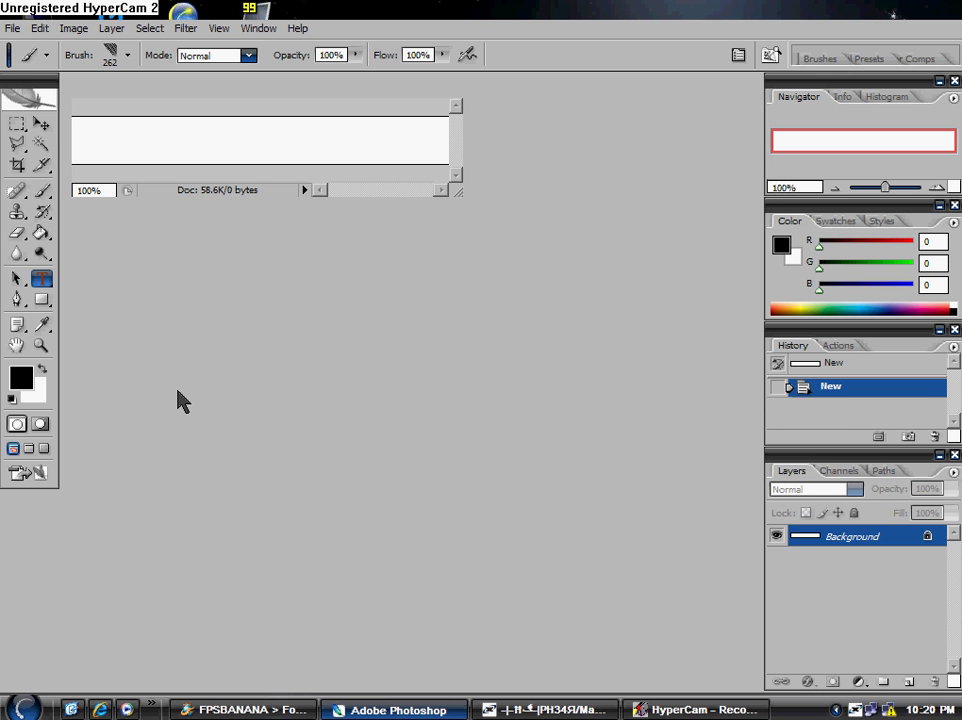
{"action": "left_click_drag", "start_coordinate": [163, 385], "coordinate": [26, 89]}
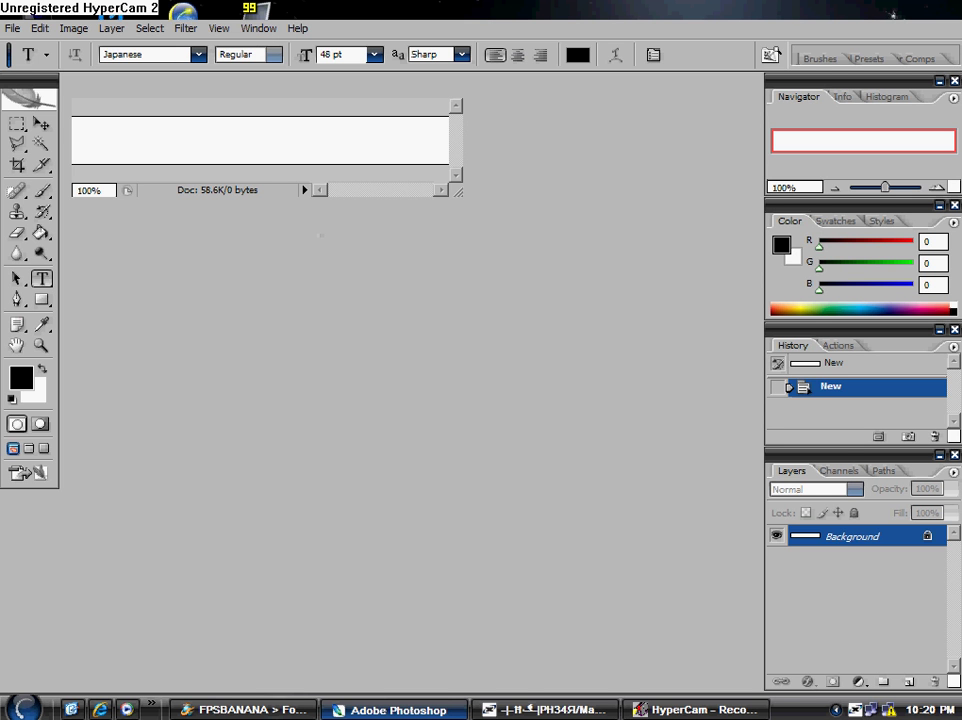
{"action": "left_click", "coordinate": [912, 684]}
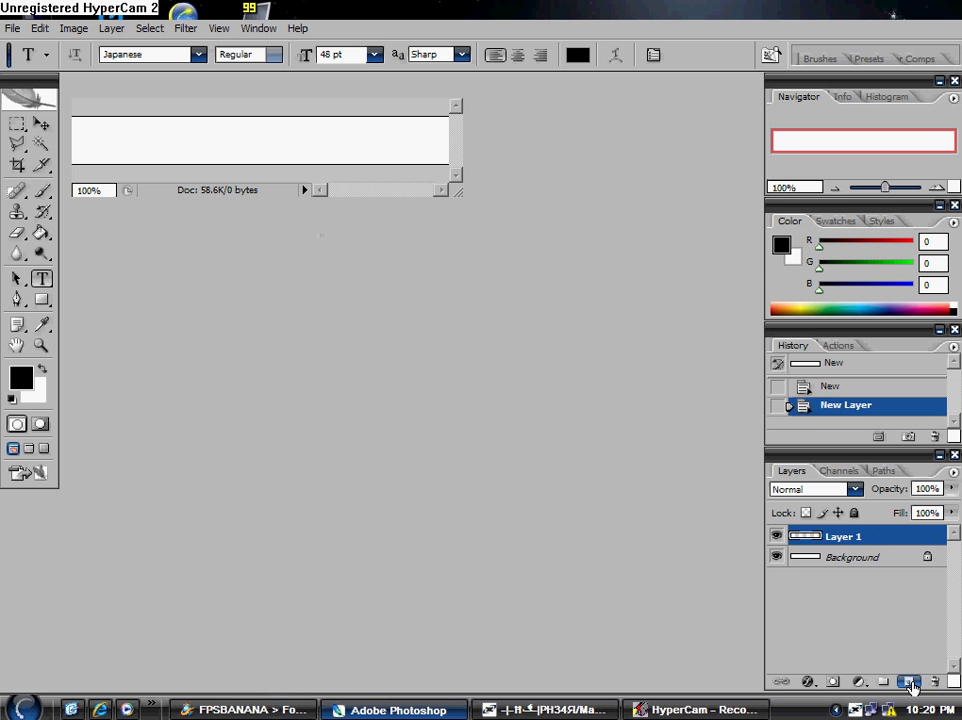
{"action": "left_click", "coordinate": [838, 562]}
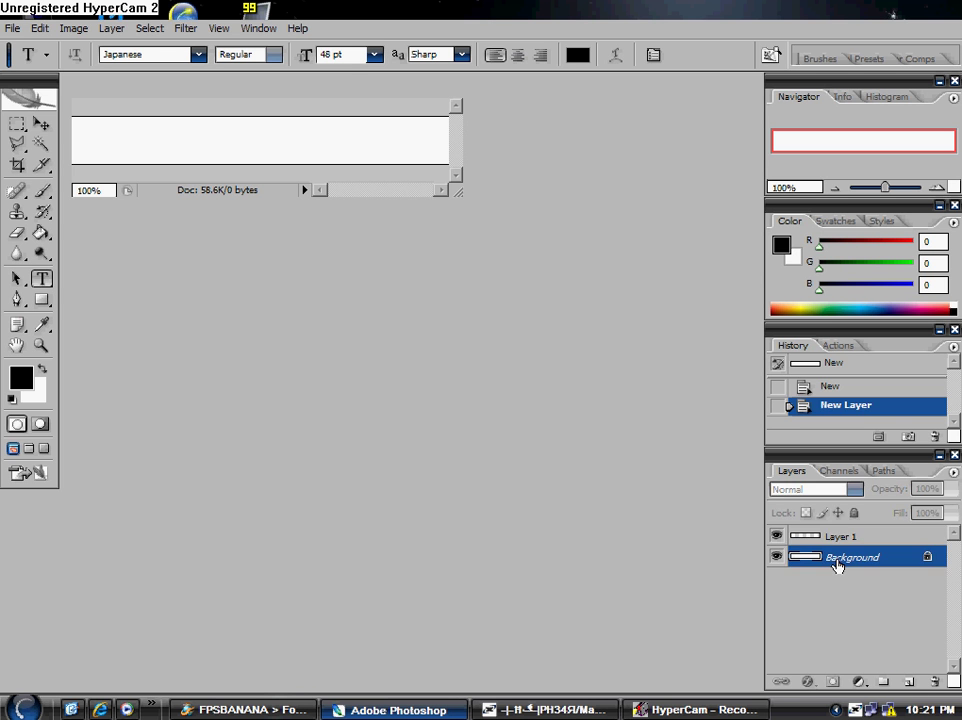
{"action": "key", "text": "Delete"}
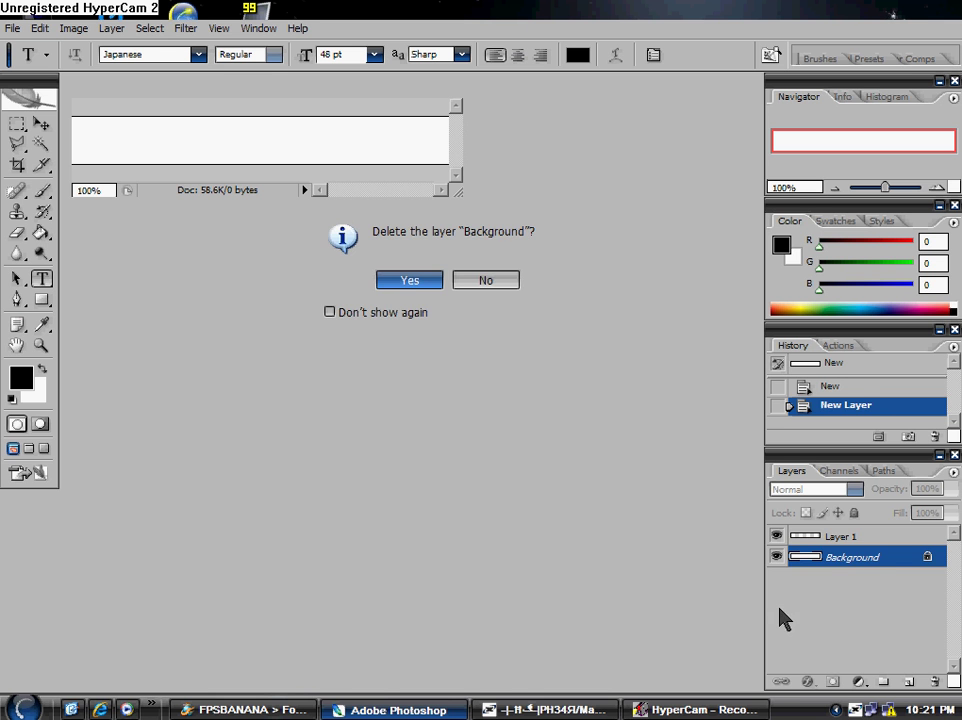
{"action": "left_click", "coordinate": [410, 281]}
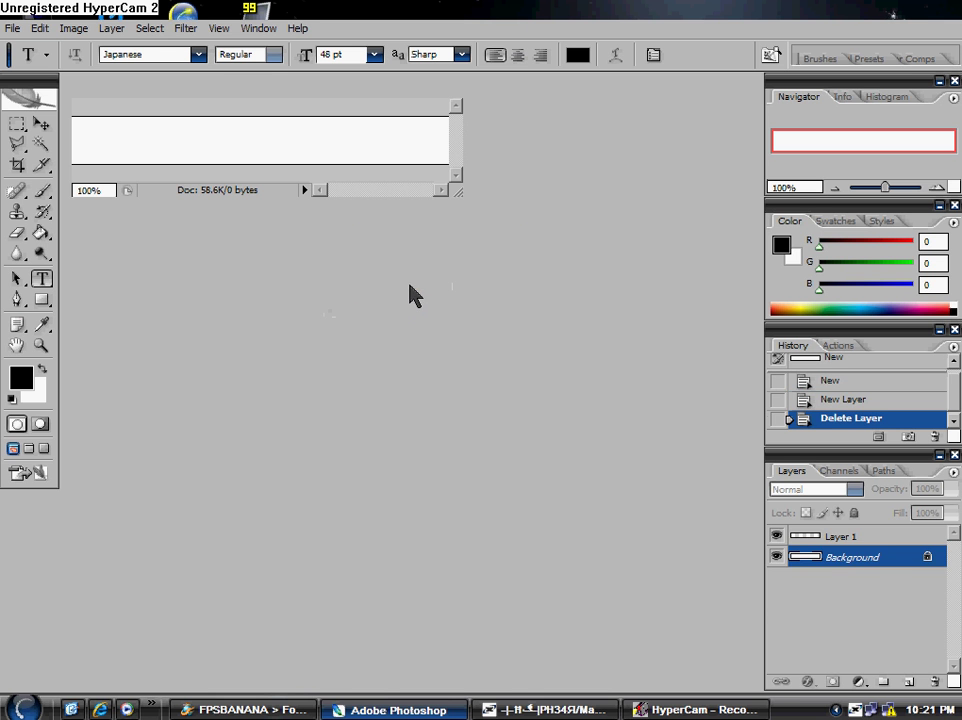
{"action": "left_click", "coordinate": [909, 681]}
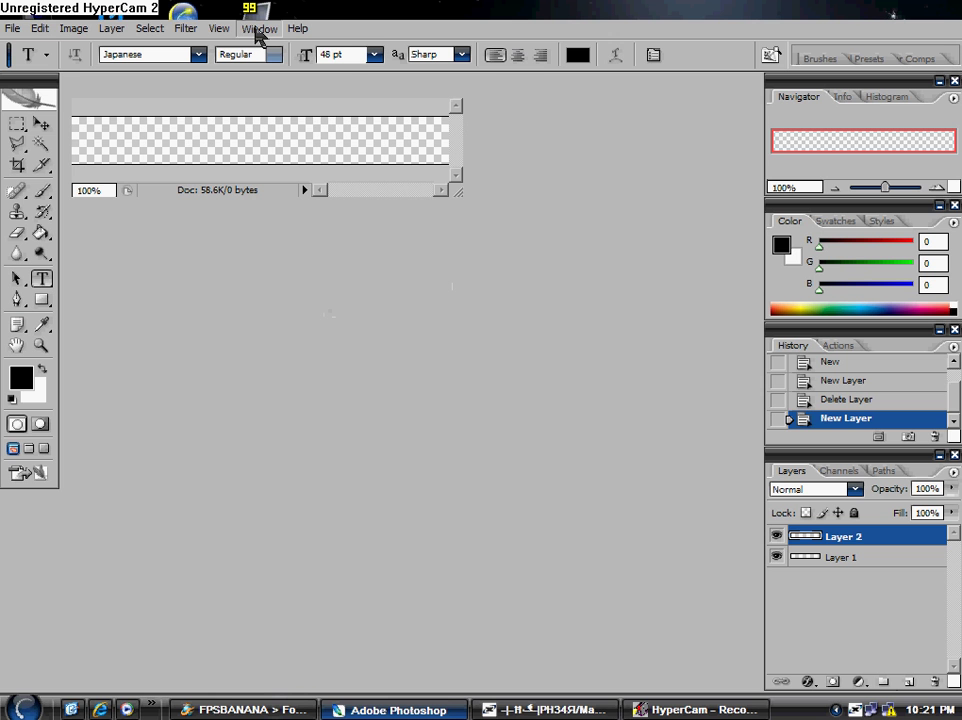
- Display the animation frames and duplicate the first frame to make a second one
{"action": "left_click", "coordinate": [303, 117]}
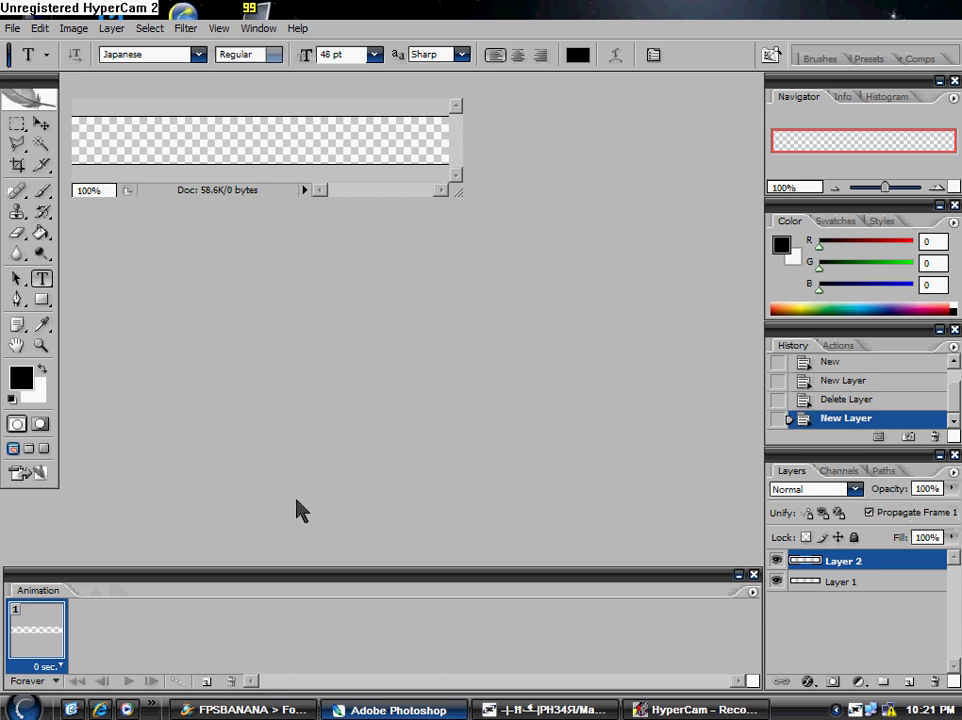
{"action": "left_click", "coordinate": [206, 681]}
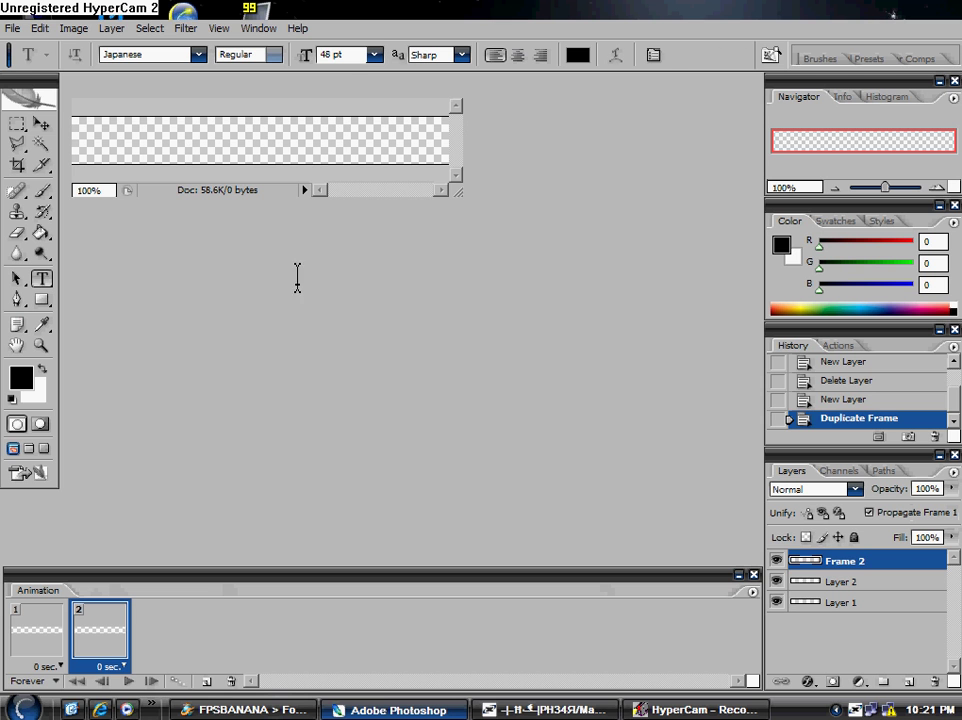
- Add a text object with the letter B near the start of the banner in frame 2
{"action": "left_click", "coordinate": [205, 187]}
{"action": "left_click", "coordinate": [132, 142]}
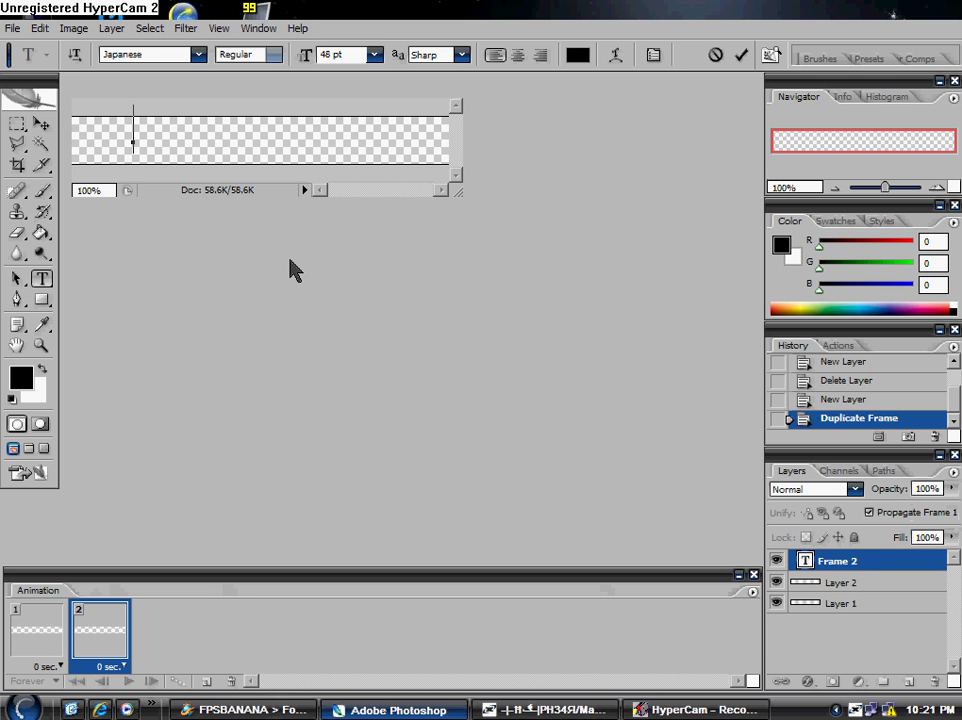
{"action": "type", "text": "家"}
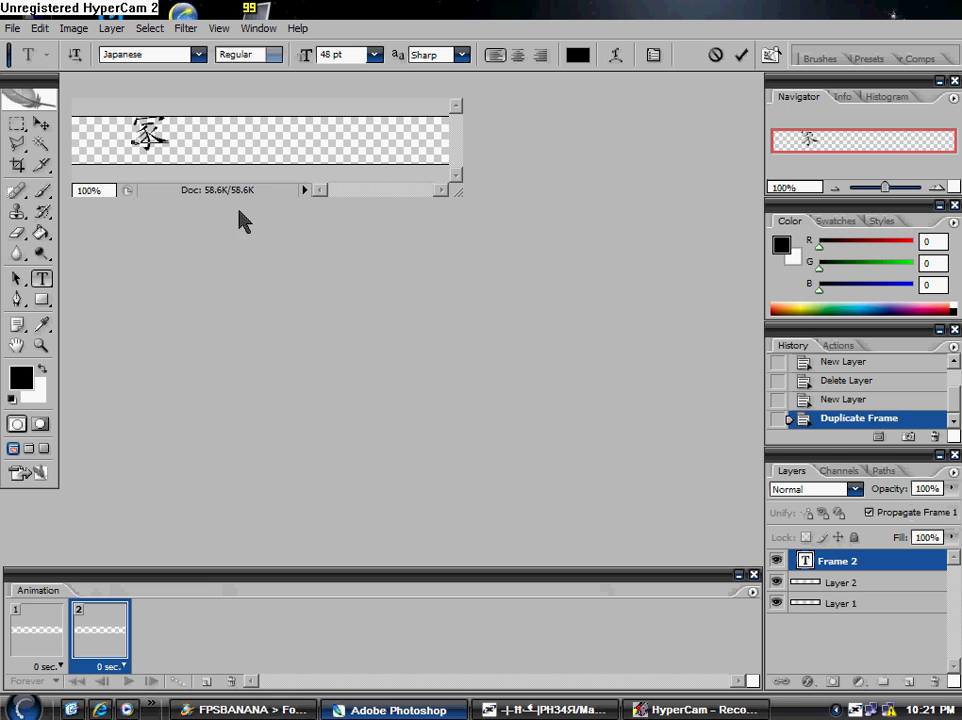
- Set the letter's font to Moltors and reposition it within the banner's height
{"action": "left_click_drag", "start_coordinate": [163, 140], "coordinate": [133, 133]}
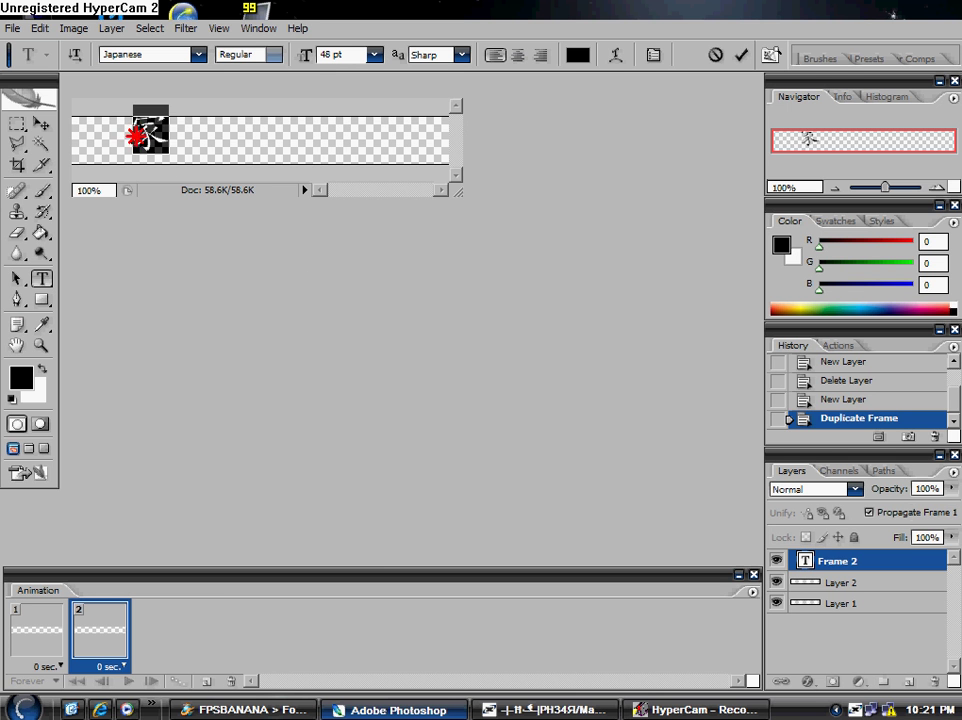
{"action": "left_click", "coordinate": [203, 56]}
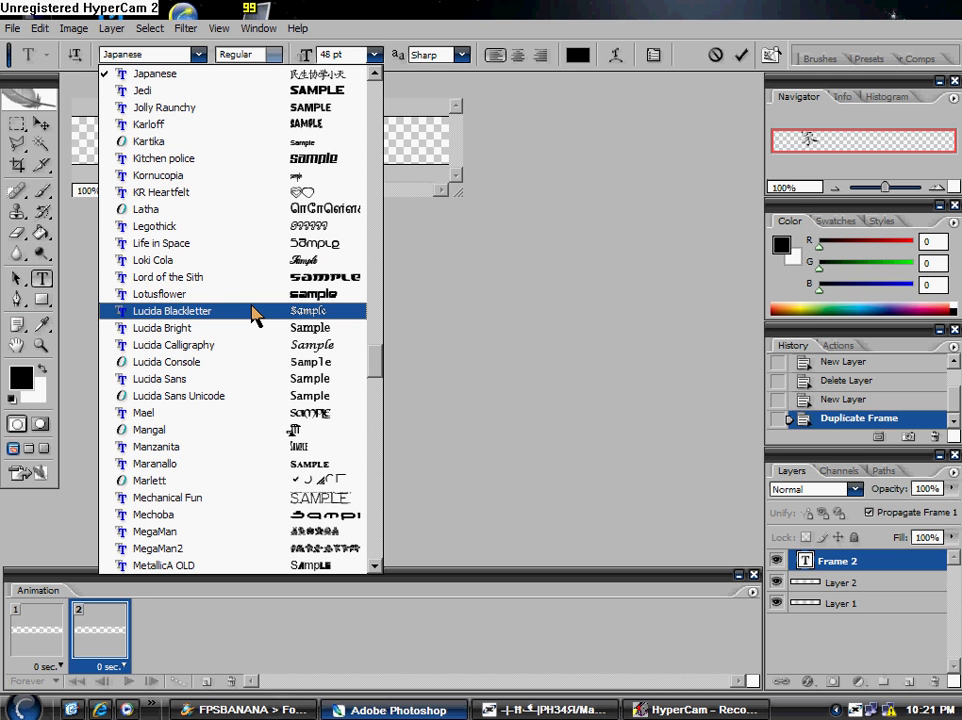
{"action": "scroll", "coordinate": [252, 314], "scroll_direction": "down", "scroll_amount": 3}
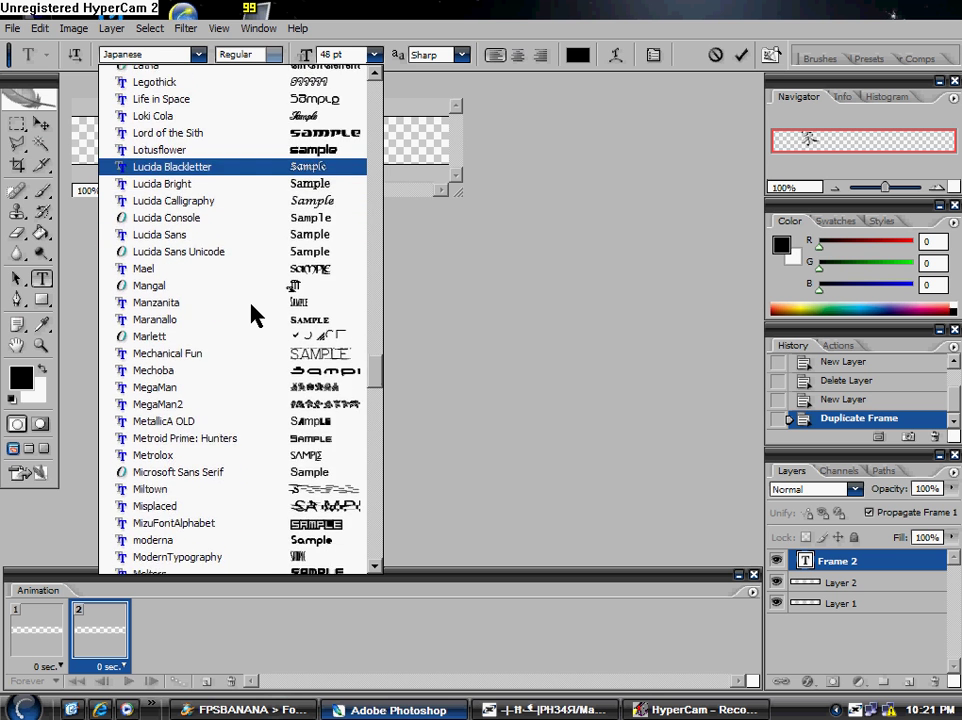
{"action": "scroll", "coordinate": [252, 314], "scroll_direction": "down", "scroll_amount": 3}
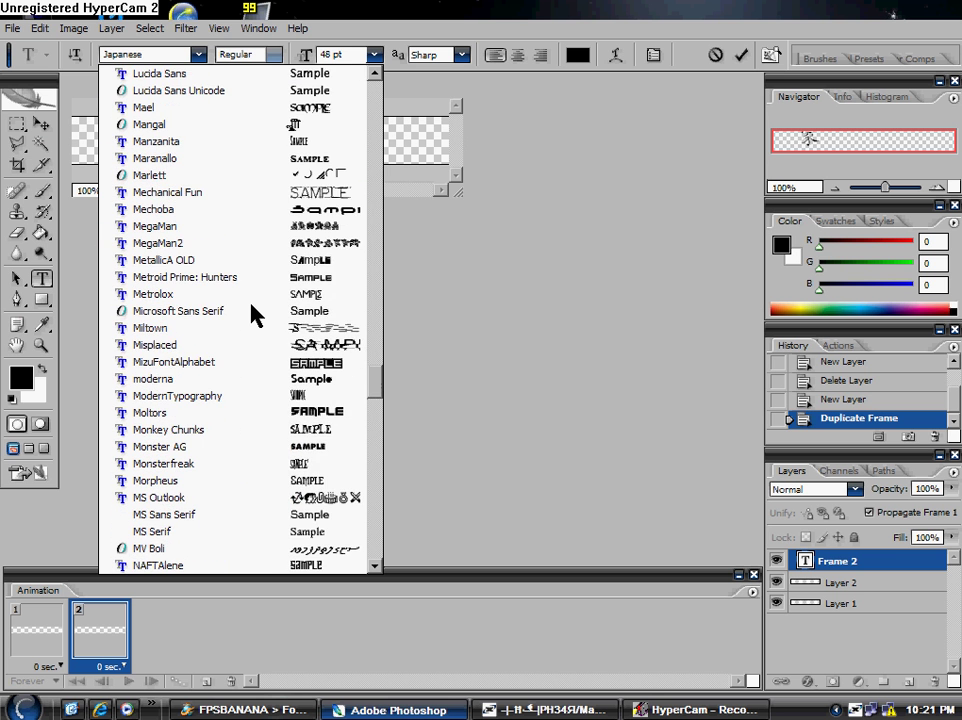
{"action": "scroll", "coordinate": [252, 314], "scroll_direction": "down", "scroll_amount": 1}
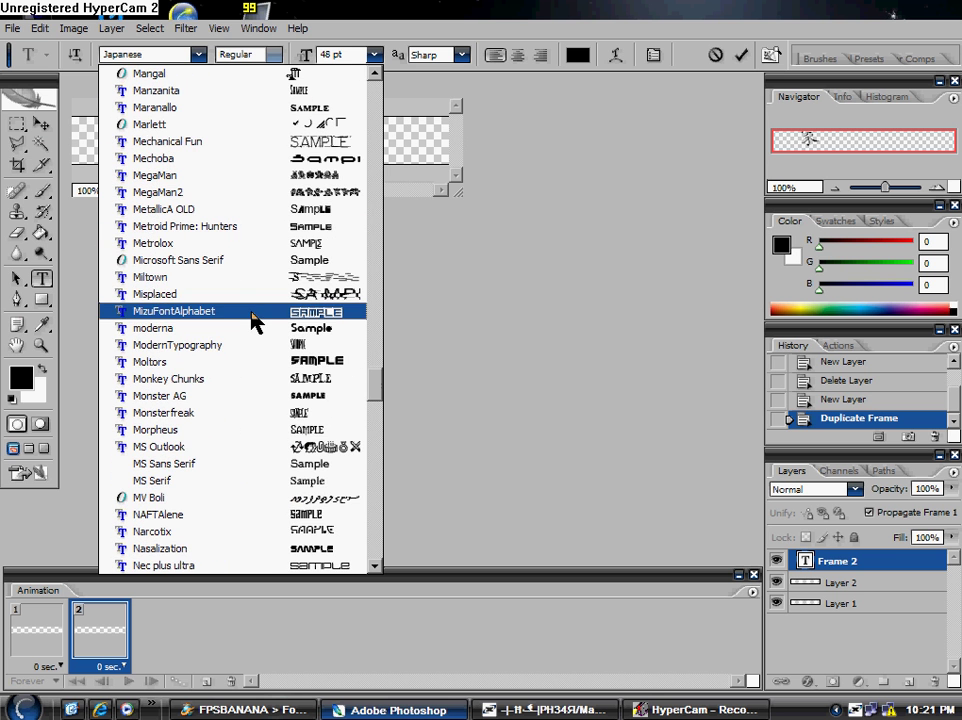
{"action": "left_click", "coordinate": [252, 362]}
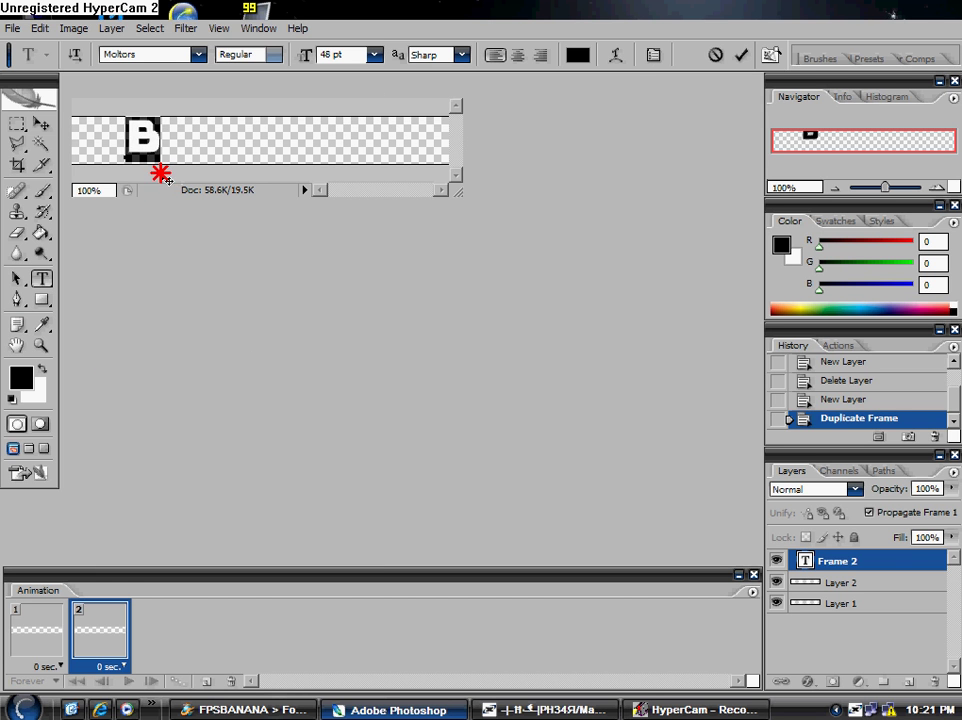
- Set the letter's font to Nickley-NormalA, move it to fit inside the banner, and commit the text
{"action": "left_click", "coordinate": [197, 57]}
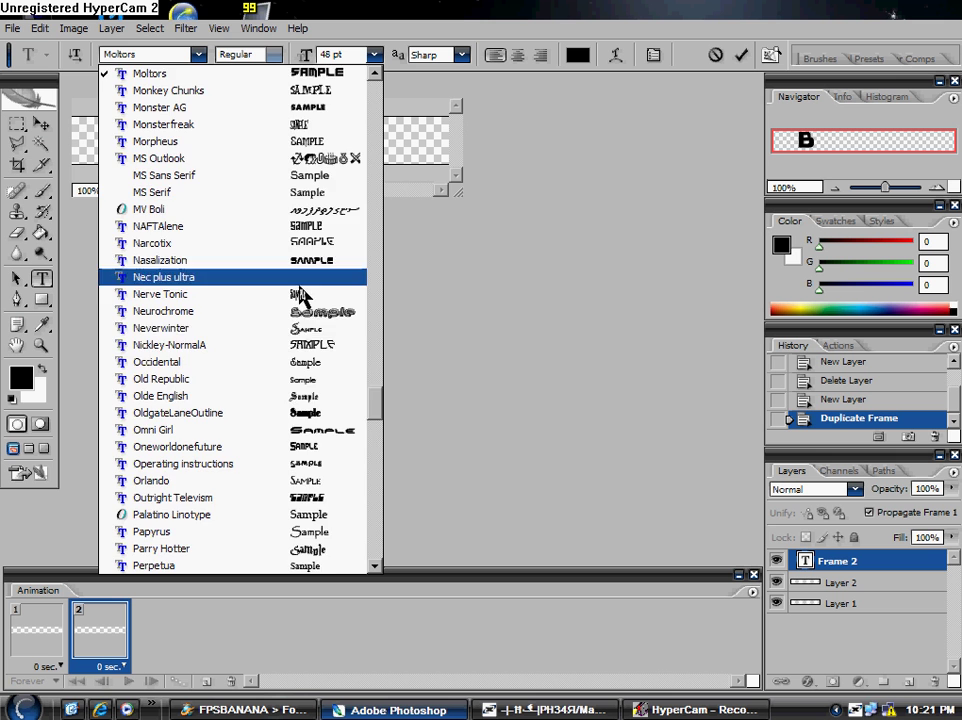
{"action": "scroll", "coordinate": [296, 326], "scroll_direction": "down", "scroll_amount": 1}
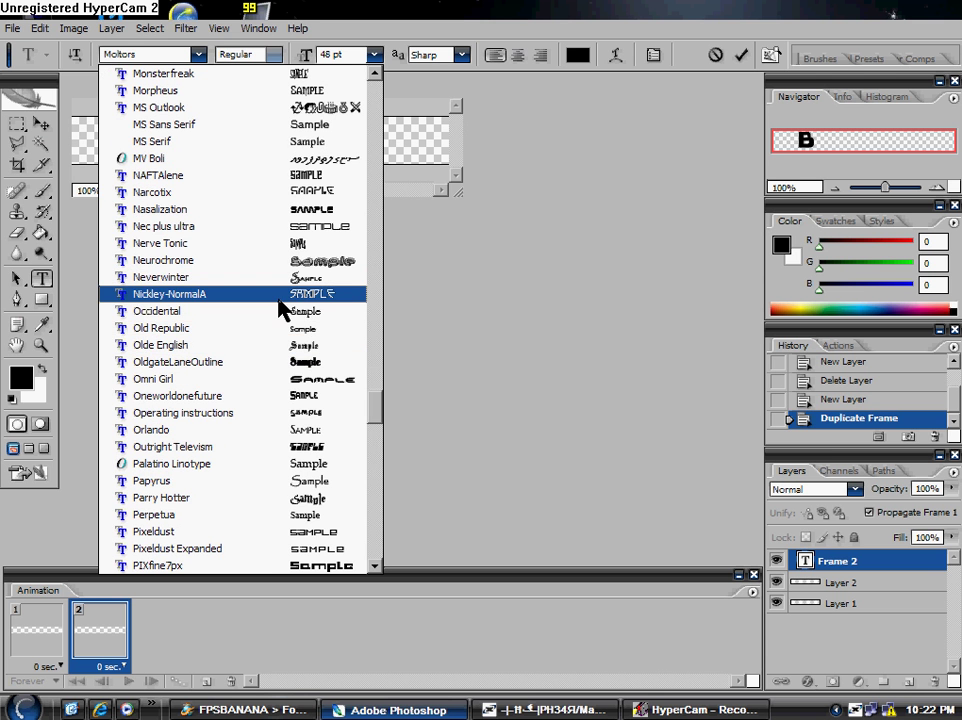
{"action": "left_click", "coordinate": [278, 299]}
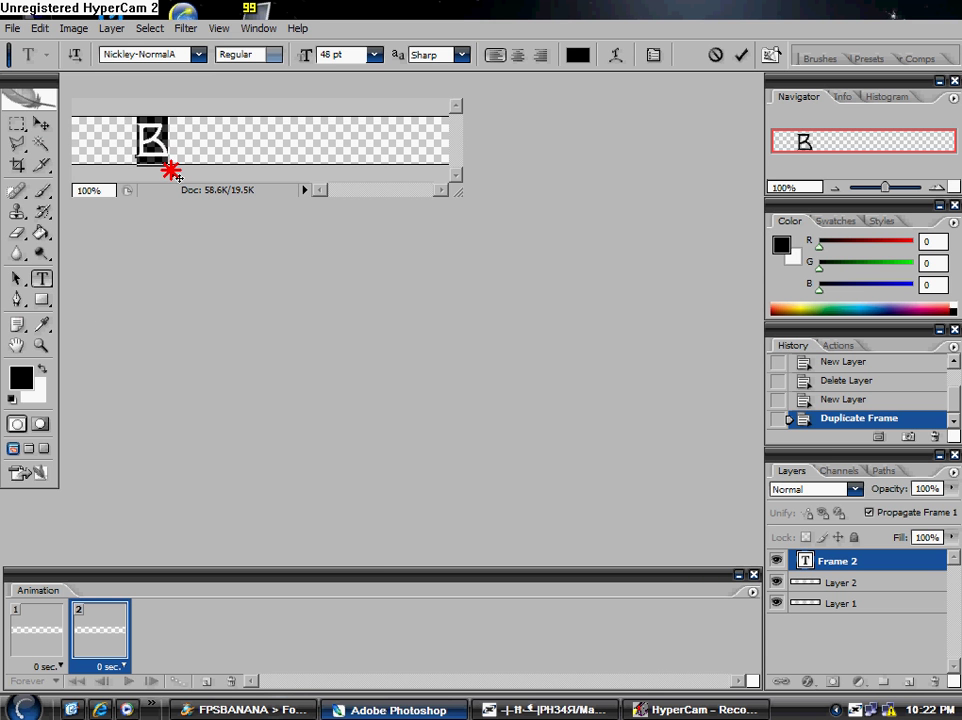
{"action": "left_click", "coordinate": [172, 167]}
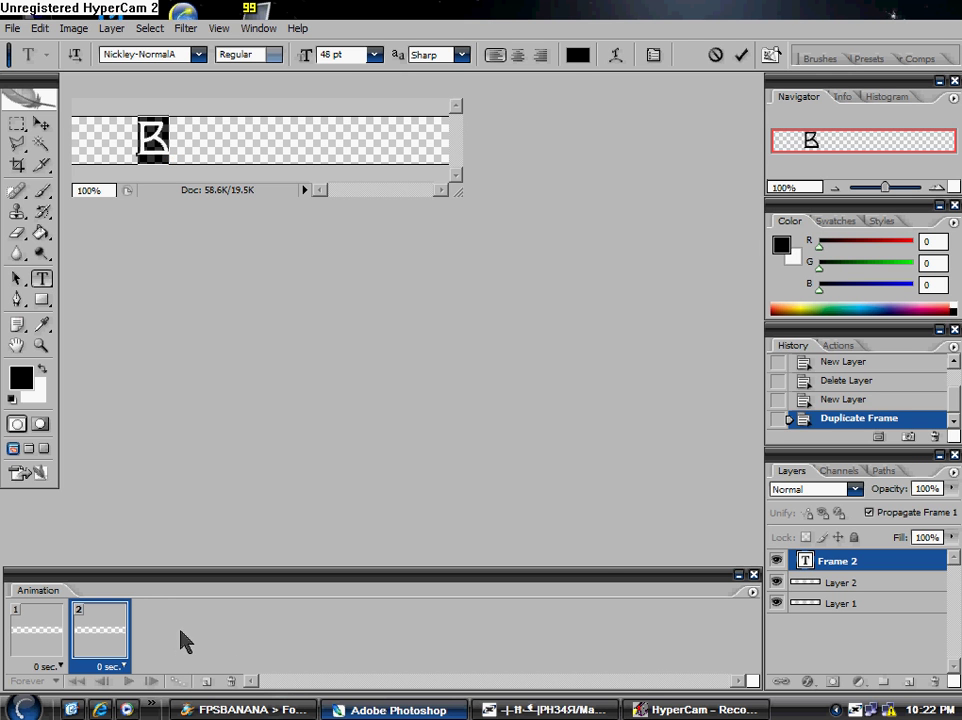
{"action": "left_click", "coordinate": [862, 584]}
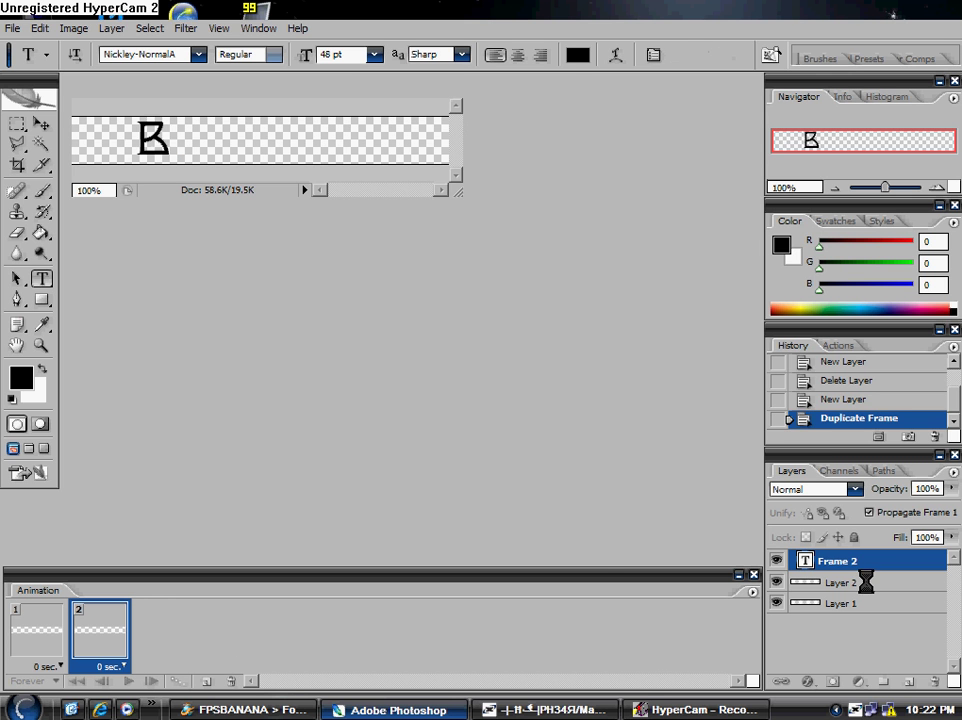
{"action": "left_click", "coordinate": [858, 562]}
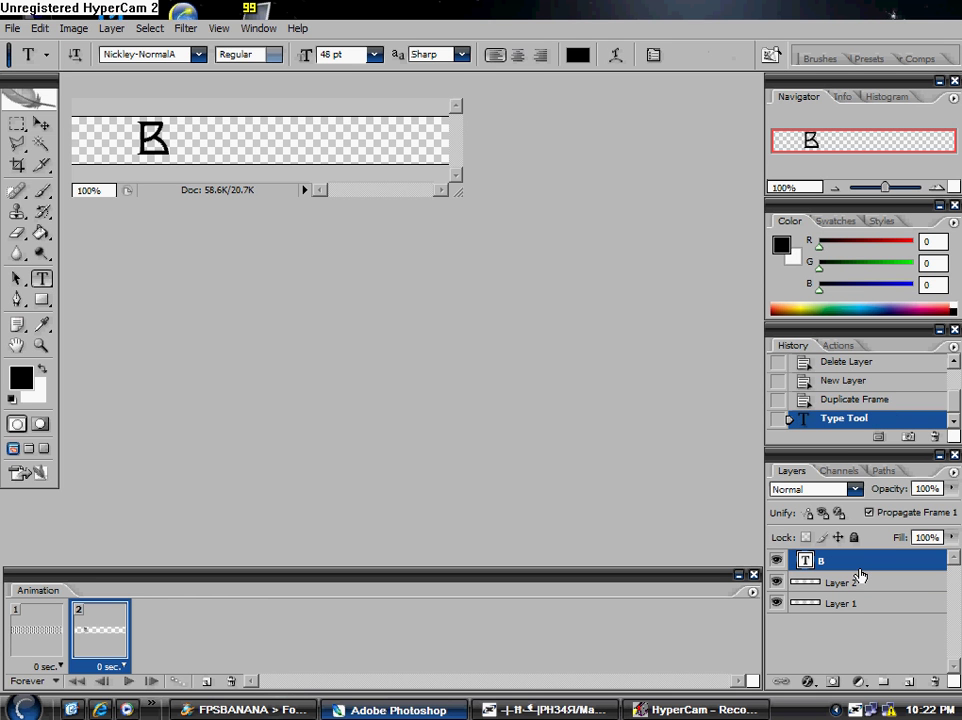
- Compare the two animation frames and hide the B text layer in frame 1
{"action": "left_click", "coordinate": [66, 645]}
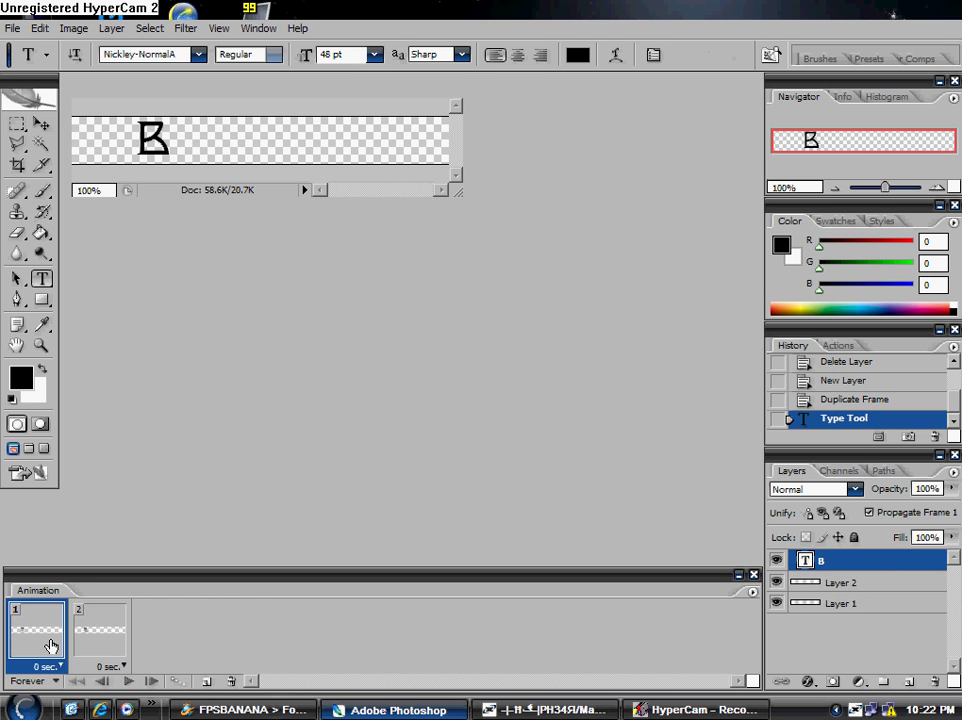
{"action": "left_click", "coordinate": [95, 630]}
{"action": "left_click", "coordinate": [50, 645]}
{"action": "left_click", "coordinate": [89, 638]}
{"action": "left_click", "coordinate": [43, 636]}
{"action": "left_click", "coordinate": [777, 561]}
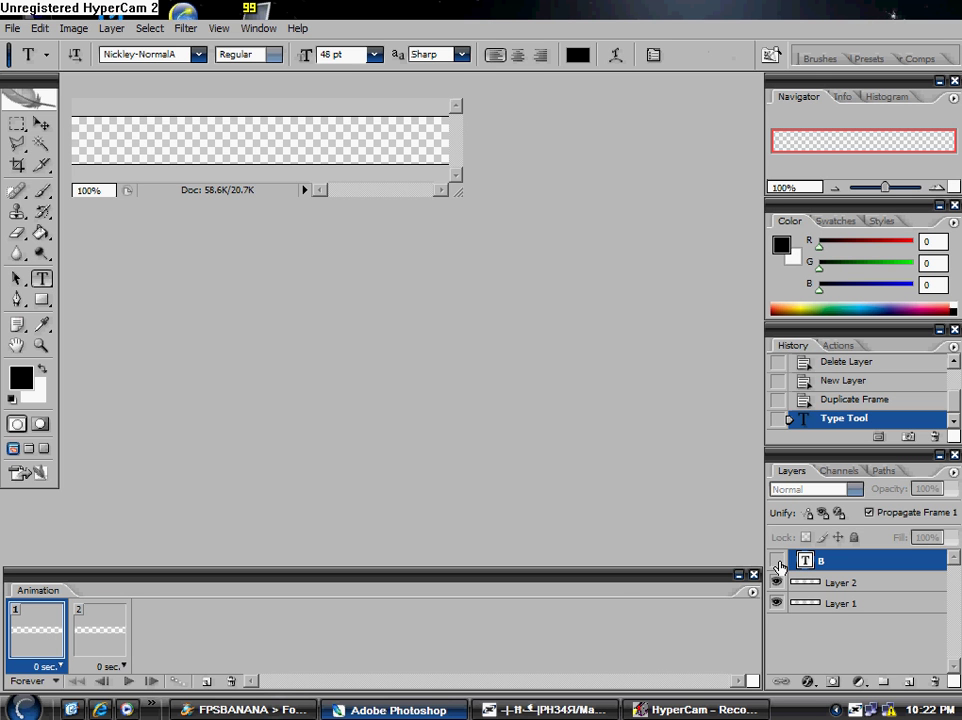
- Show the B text layer in frame 2, and switch between both frames to check the difference
{"action": "left_click", "coordinate": [96, 638]}
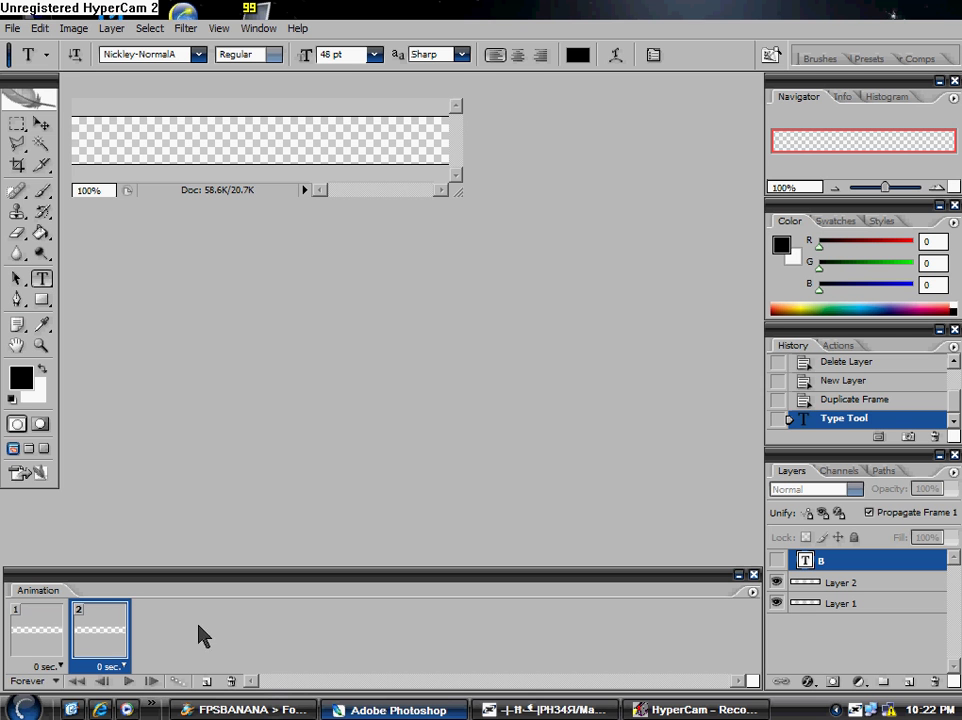
{"action": "left_click", "coordinate": [777, 561]}
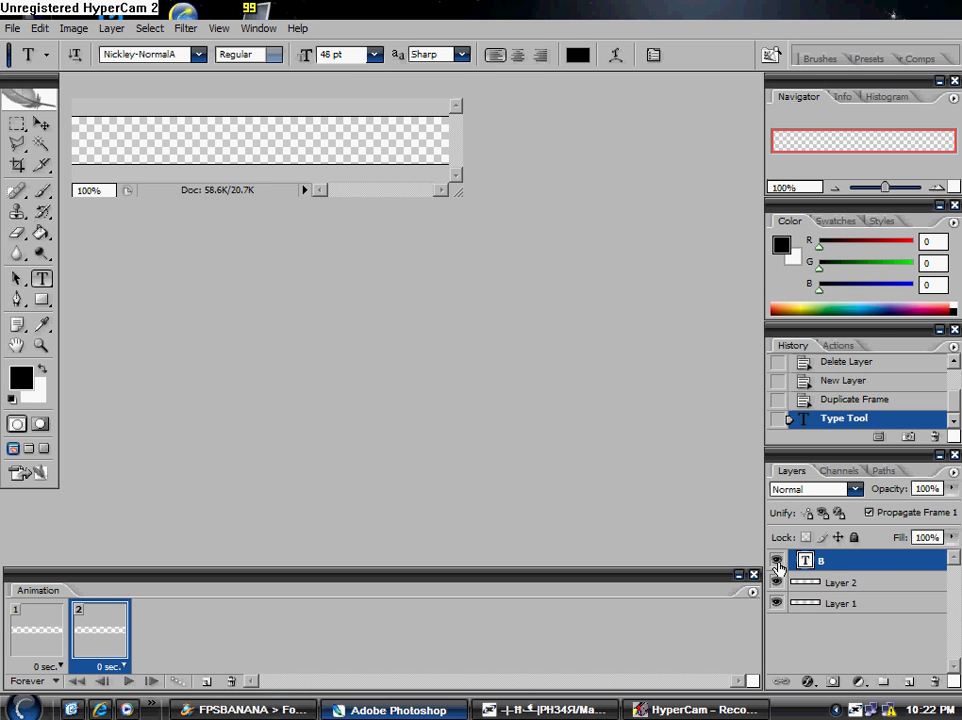
{"action": "left_click", "coordinate": [35, 627]}
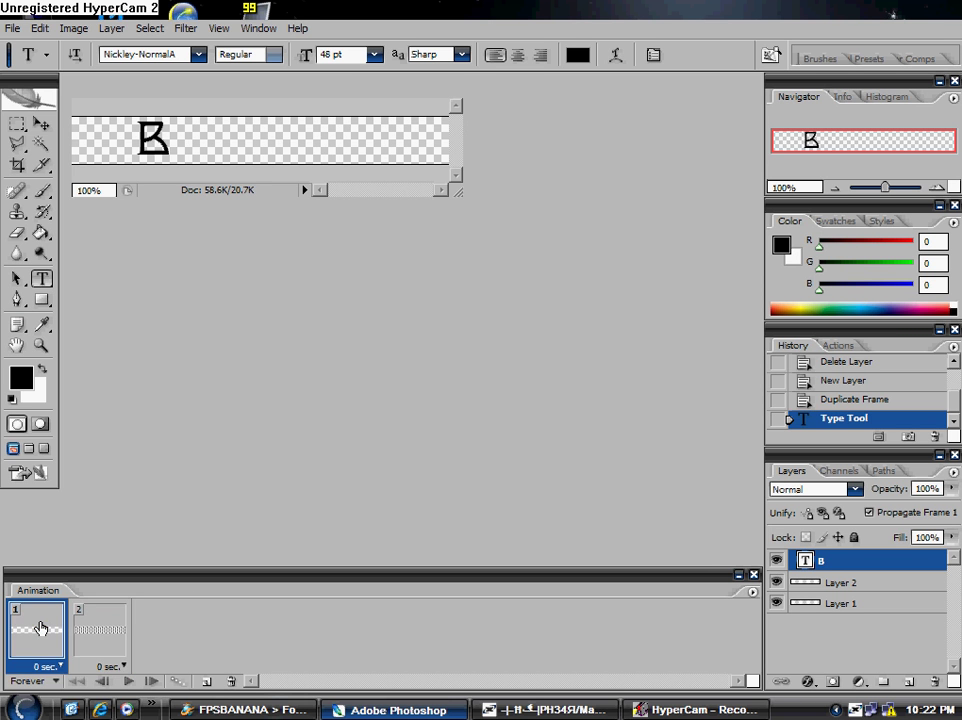
{"action": "left_click", "coordinate": [97, 625]}
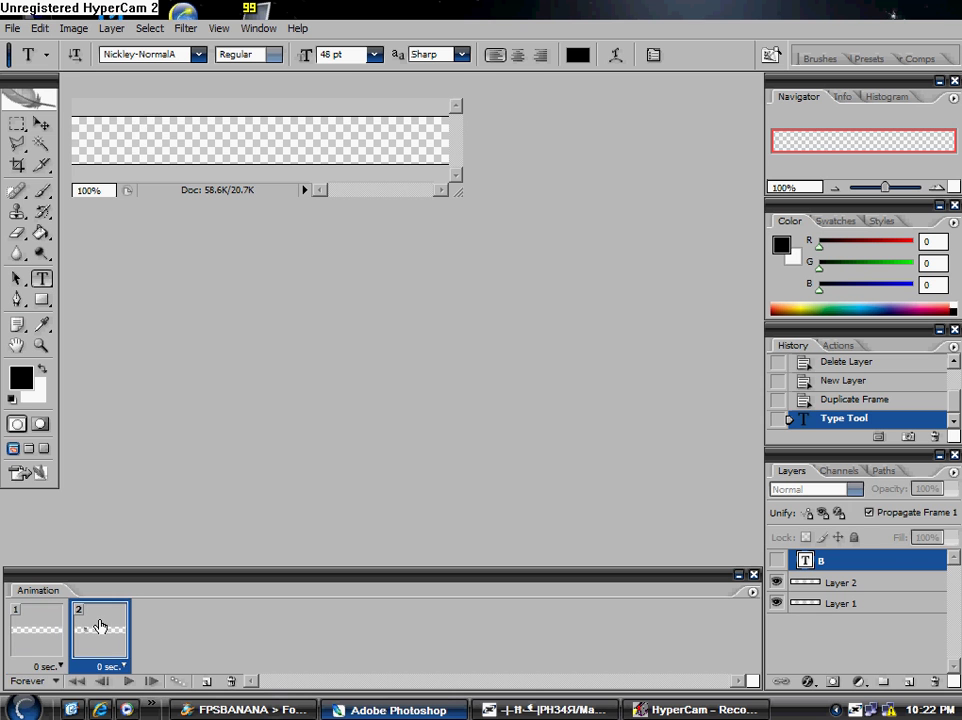
{"action": "left_click", "coordinate": [35, 630]}
{"action": "left_click", "coordinate": [98, 628]}
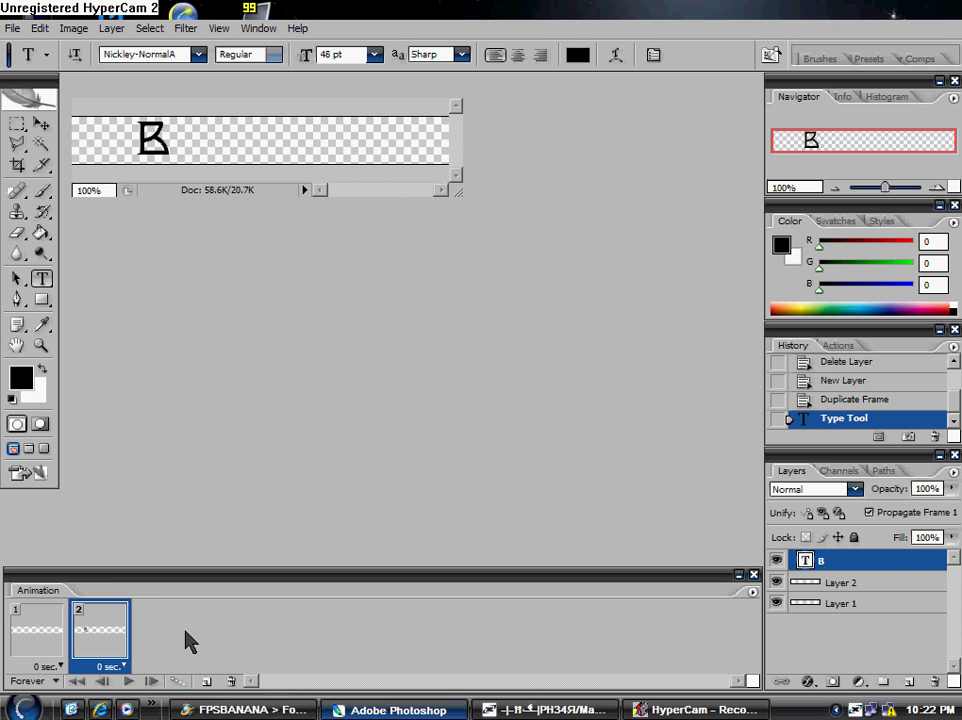
- Add a third animation frame and place a letter O just after the B, aligned within the banner's height
{"action": "left_click", "coordinate": [208, 682]}
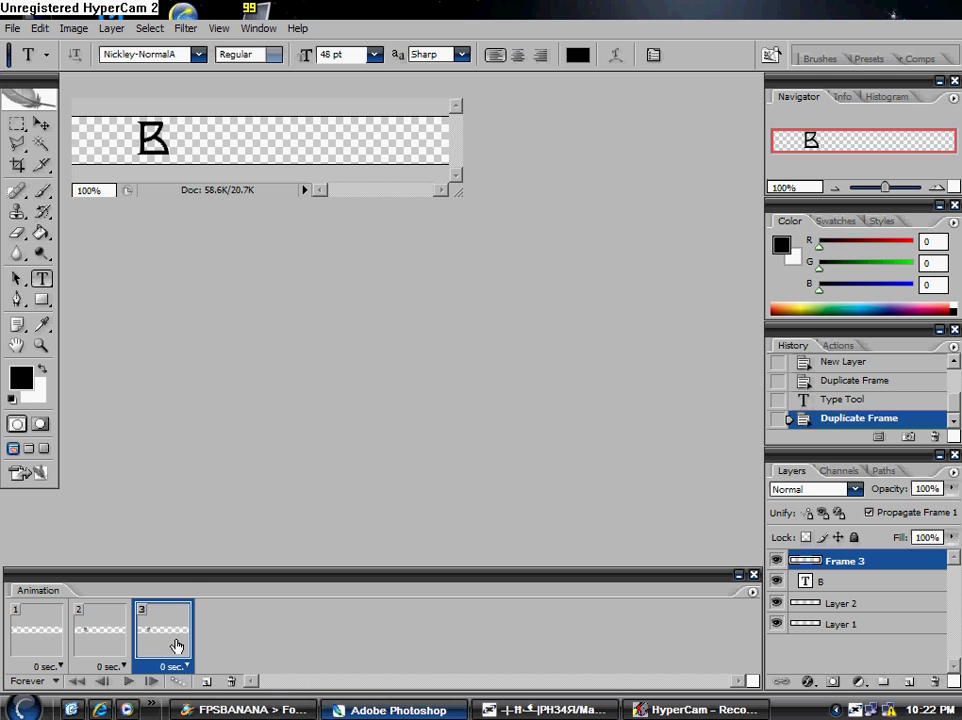
{"action": "left_click", "coordinate": [197, 143]}
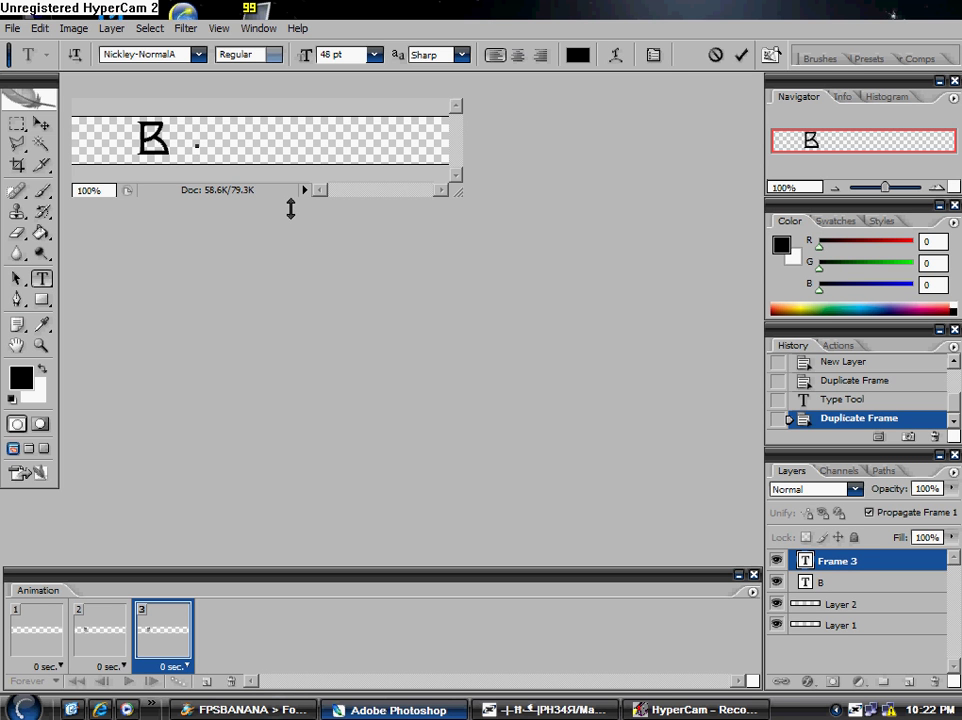
{"action": "type", "text": "O"}
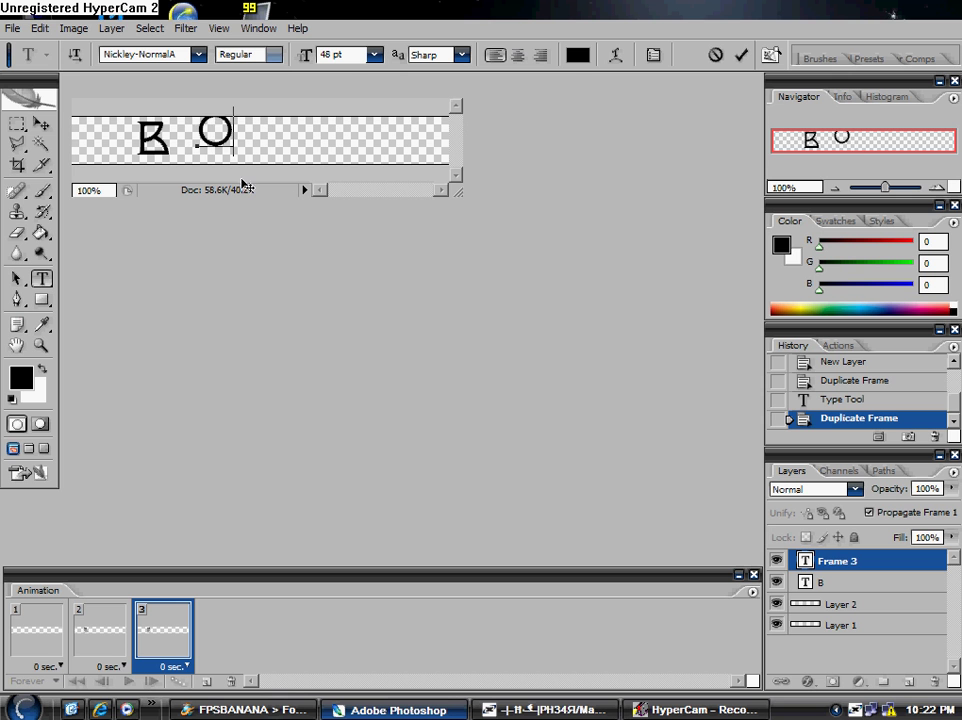
{"action": "left_click_drag", "start_coordinate": [216, 144], "coordinate": [213, 176]}
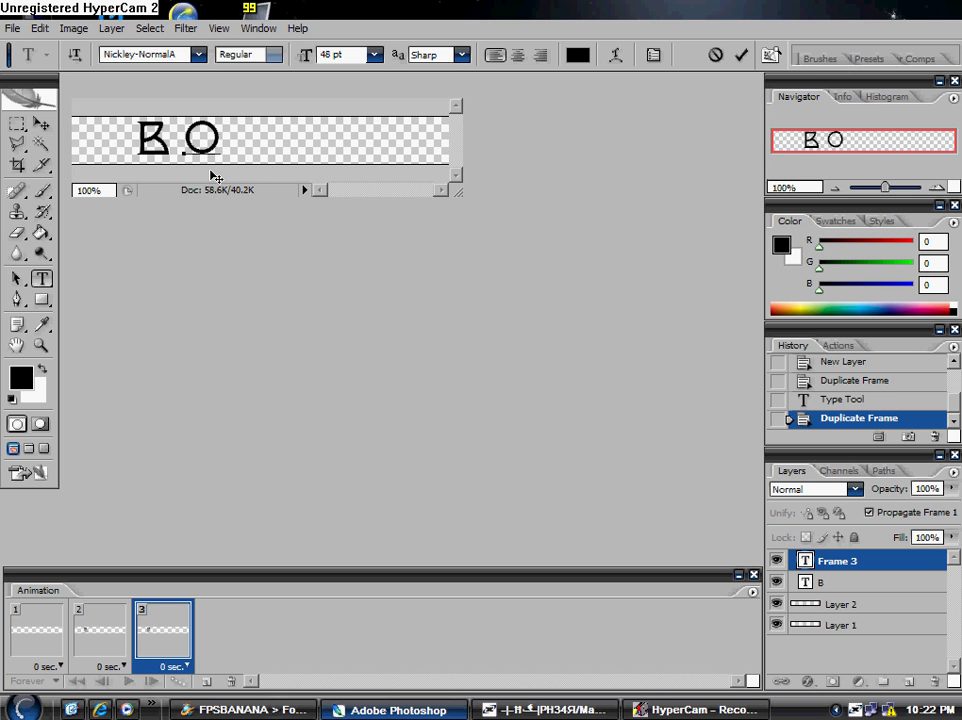
{"action": "left_click", "coordinate": [835, 582]}
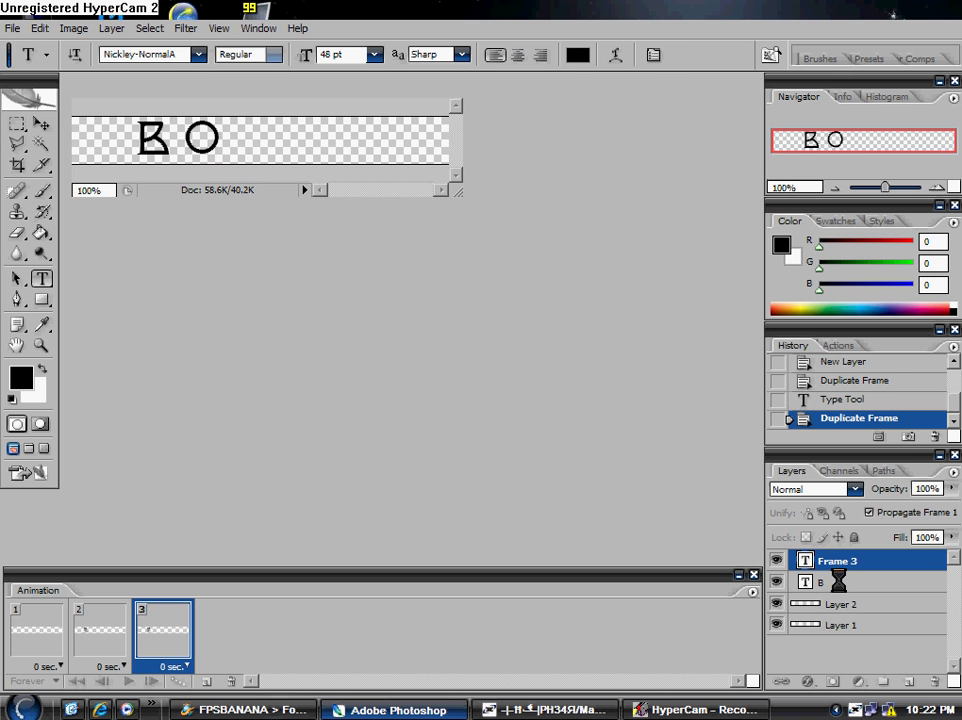
- Hide the O text layer in frames 2 and 1, and show it in frame 3
{"action": "left_click", "coordinate": [100, 632]}
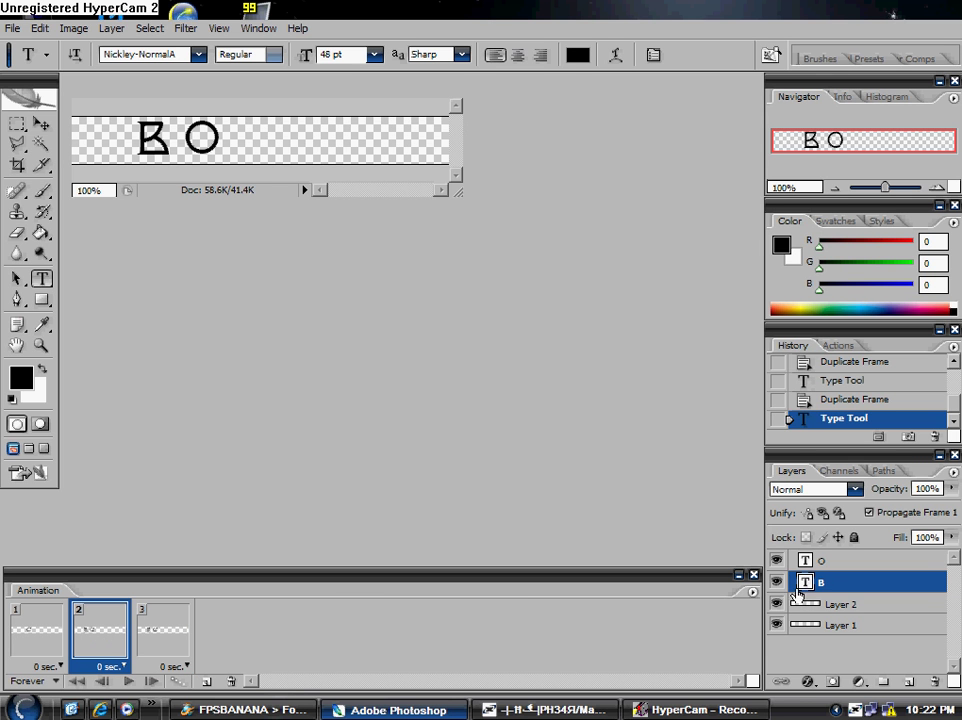
{"action": "left_click", "coordinate": [777, 560]}
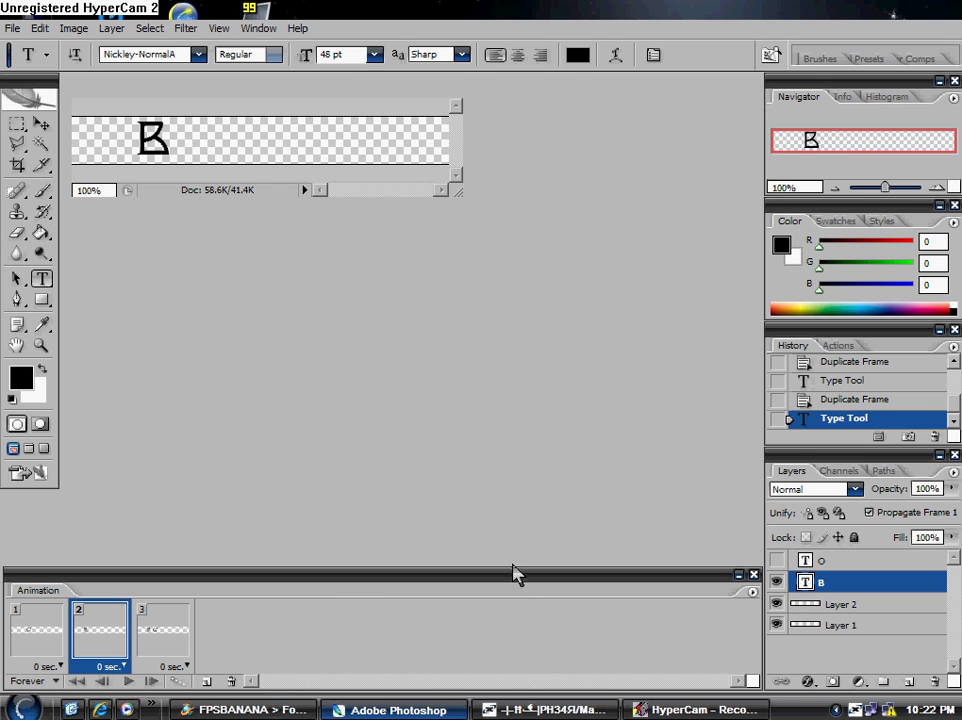
{"action": "left_click", "coordinate": [49, 638]}
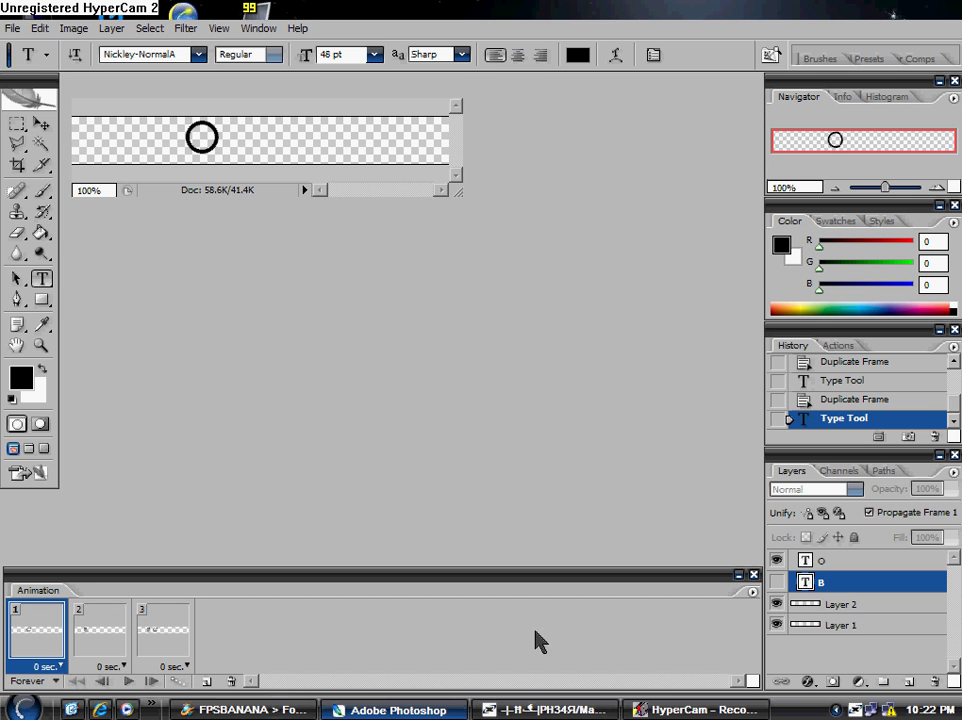
{"action": "left_click", "coordinate": [777, 560]}
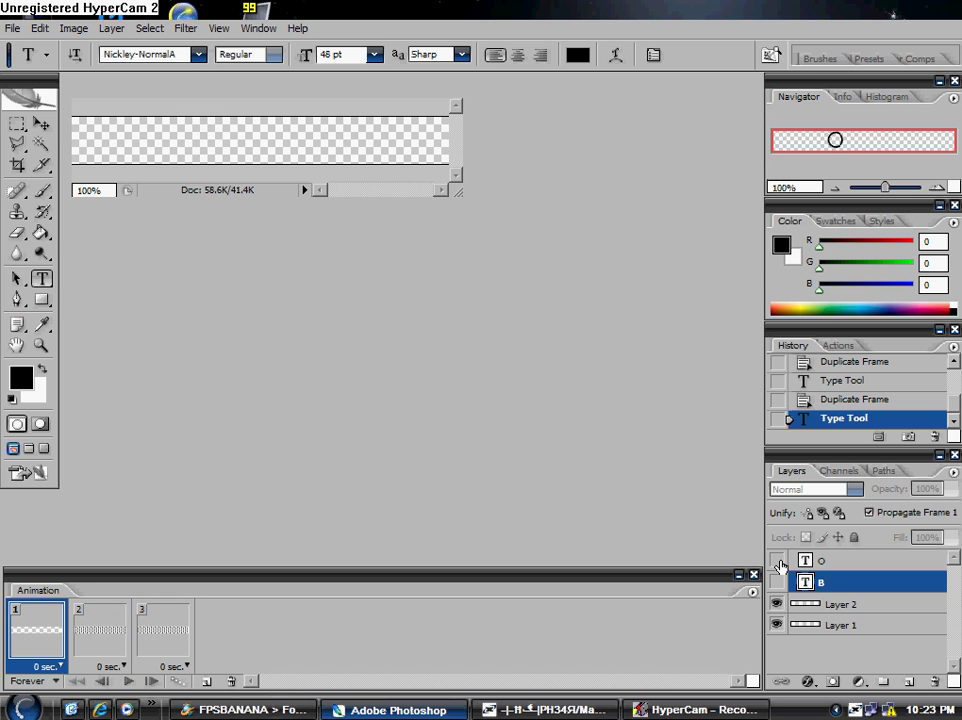
{"action": "left_click", "coordinate": [161, 628]}
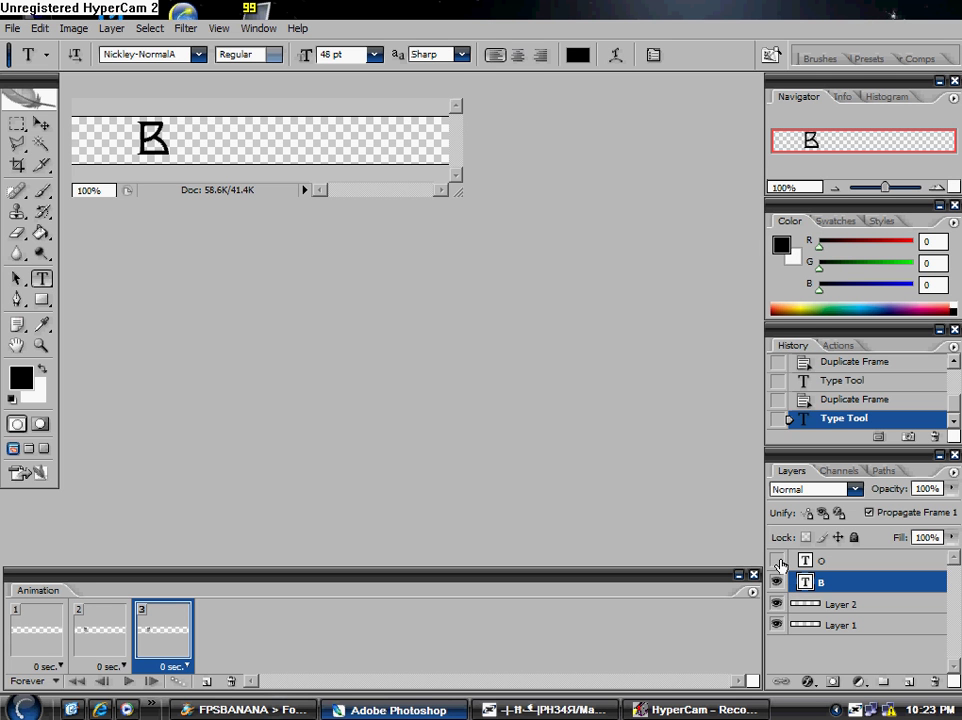
{"action": "left_click", "coordinate": [777, 561]}
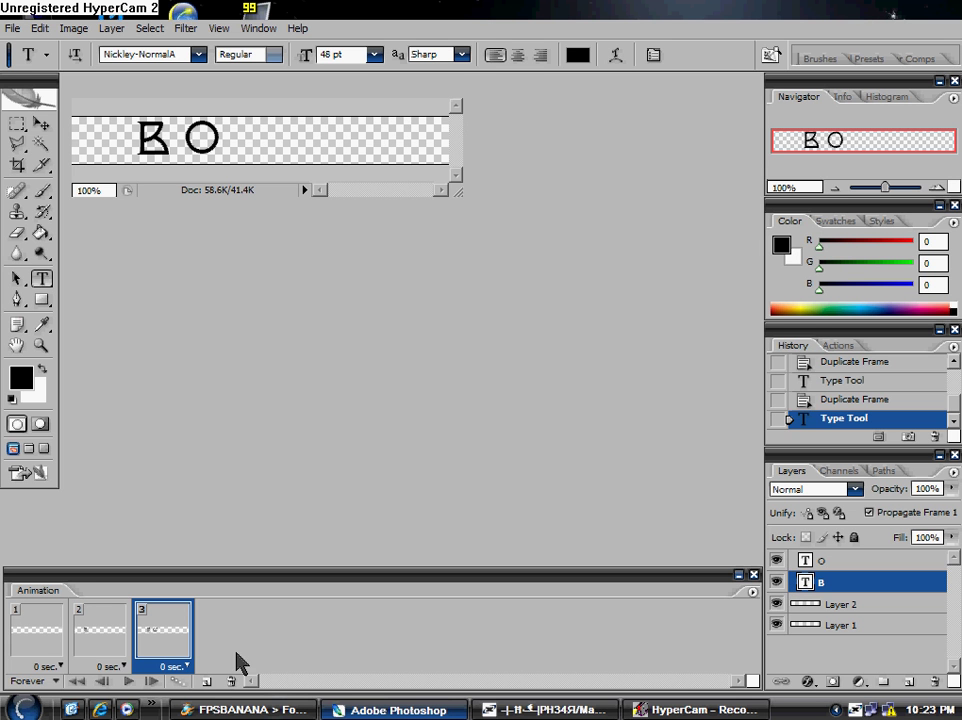
- Add a fourth animation frame and place a letter P after the O, aligned with the other letters
{"action": "left_click", "coordinate": [207, 682]}
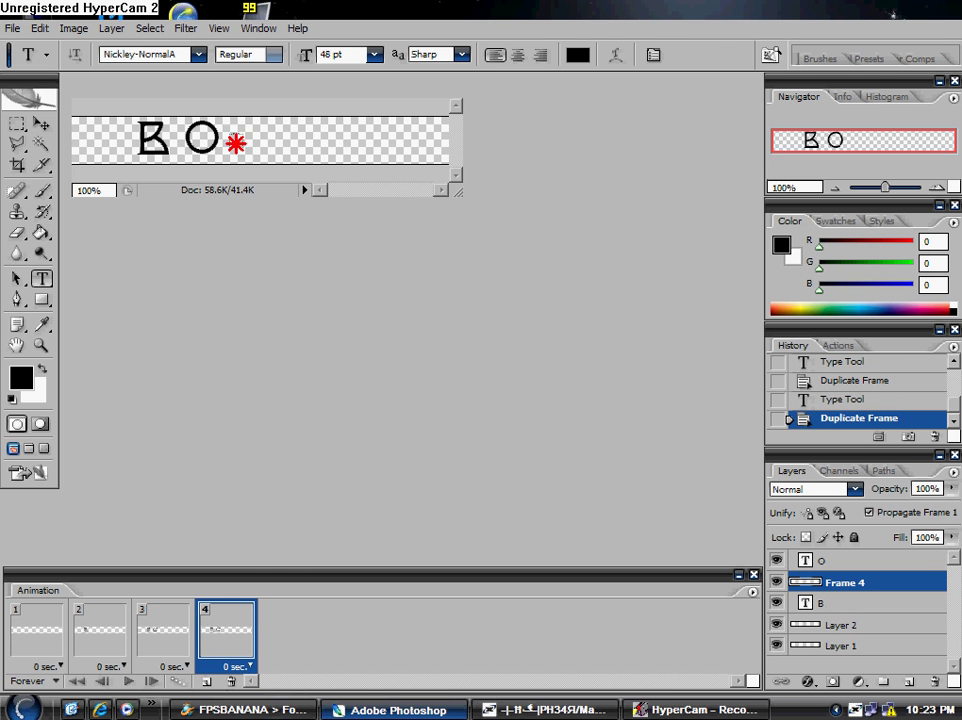
{"action": "left_click", "coordinate": [236, 140]}
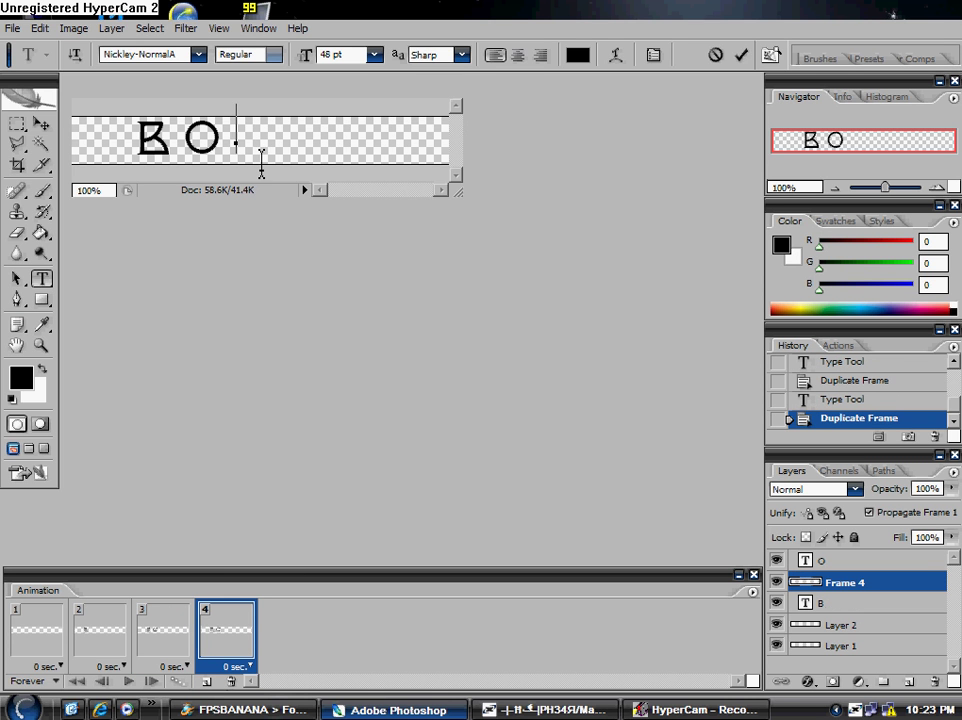
{"action": "type", "text": "."}
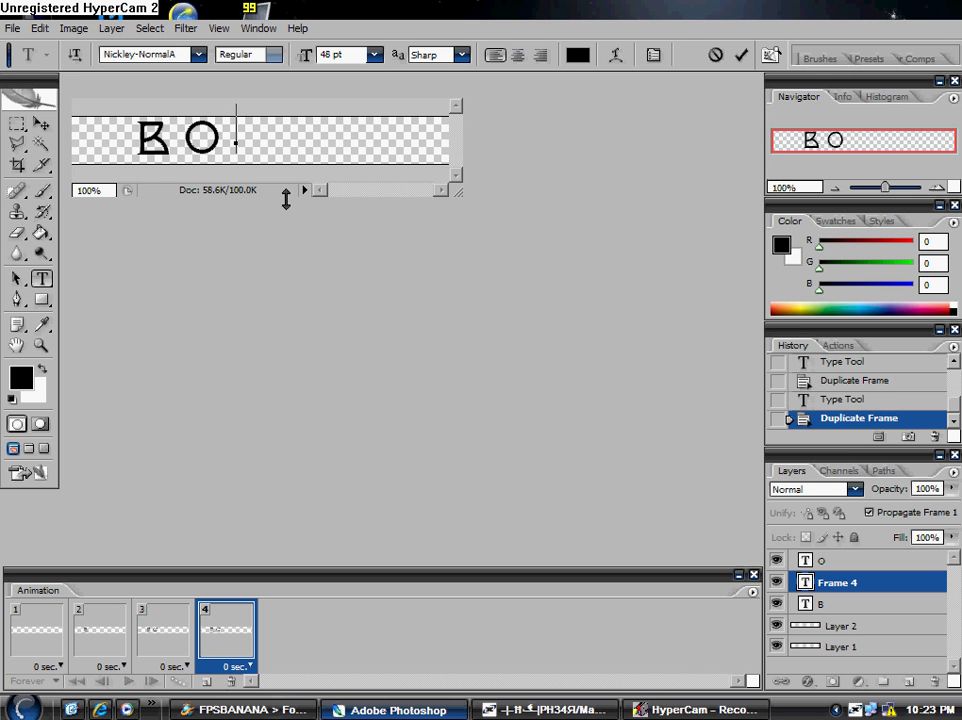
{"action": "type", "text": "P"}
{"action": "left_click", "coordinate": [264, 166]}
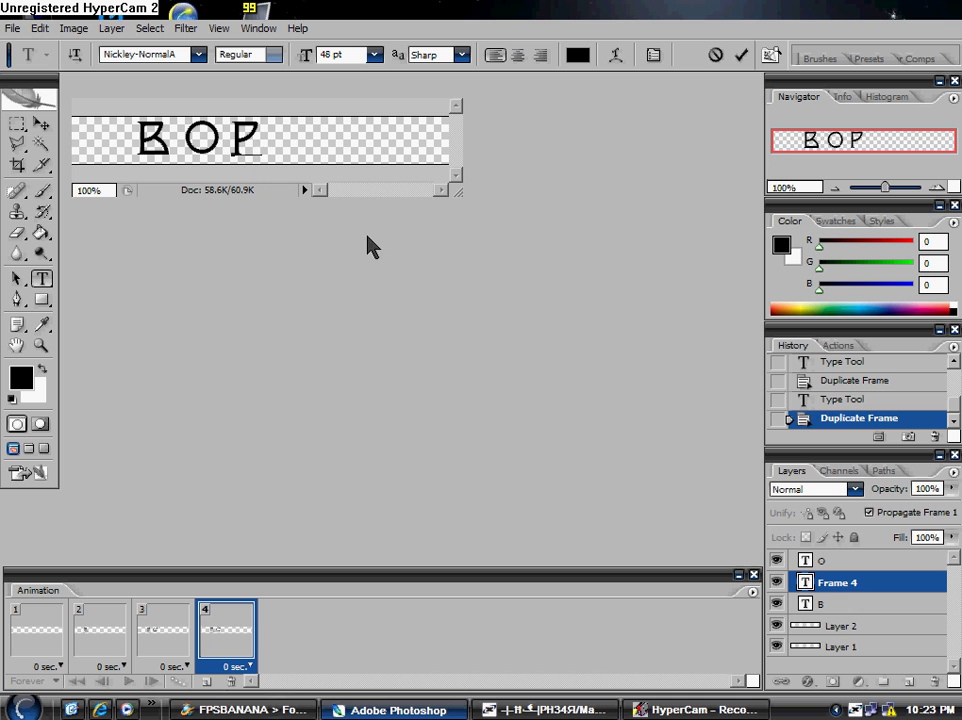
{"action": "left_click", "coordinate": [836, 612]}
{"action": "left_click", "coordinate": [836, 612]}
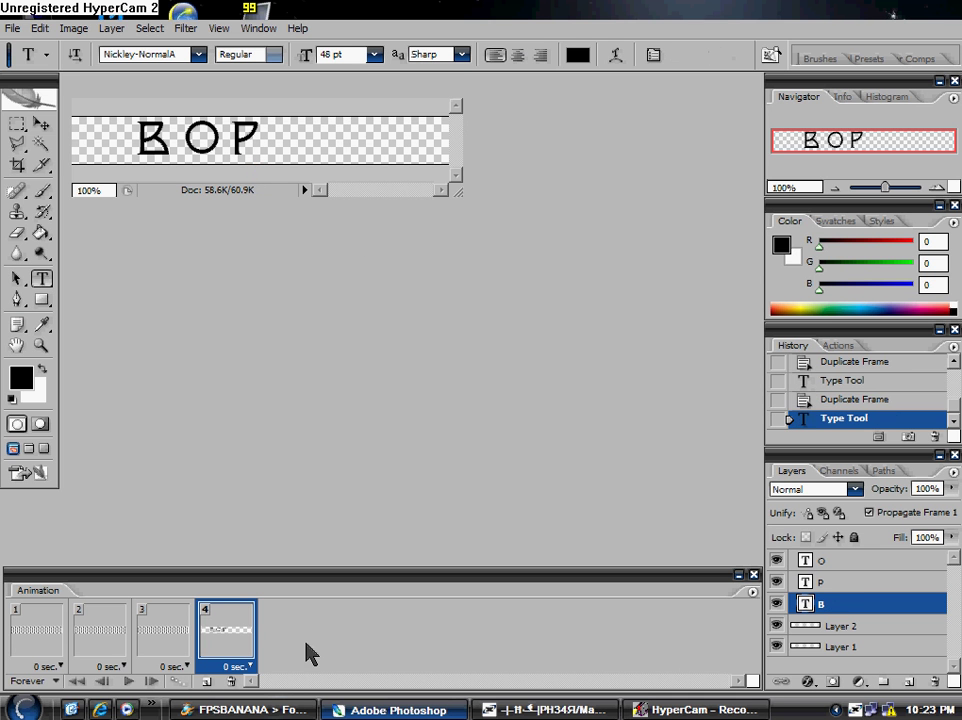
- Hide the P text layer in frames 3, 2 and 1, and show it in frame 4
{"action": "left_click", "coordinate": [168, 642]}
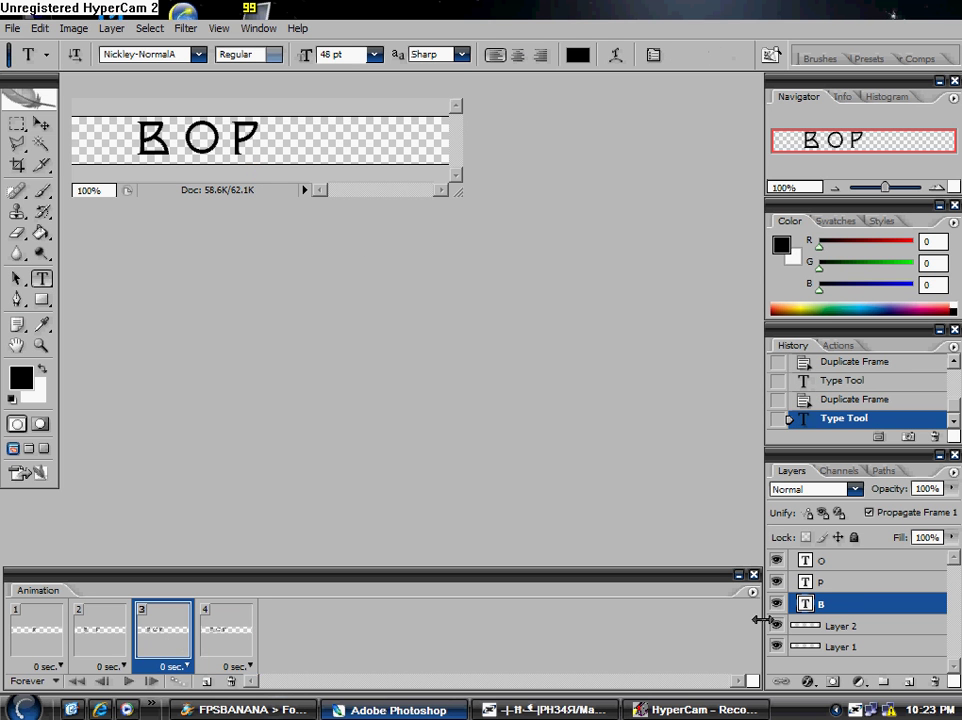
{"action": "left_click", "coordinate": [777, 583]}
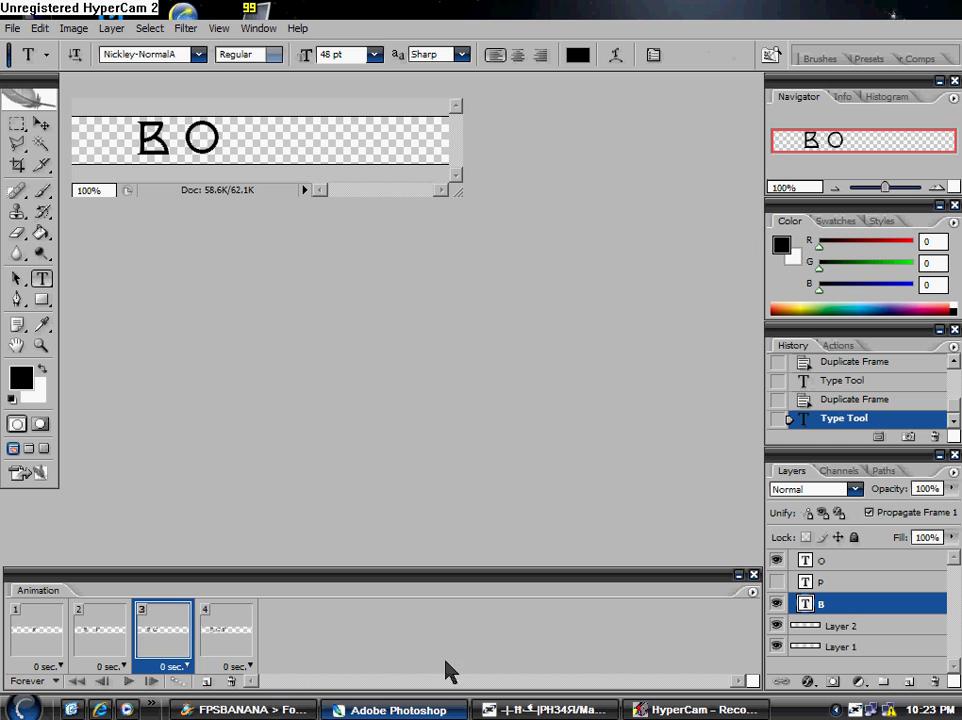
{"action": "left_click", "coordinate": [100, 632]}
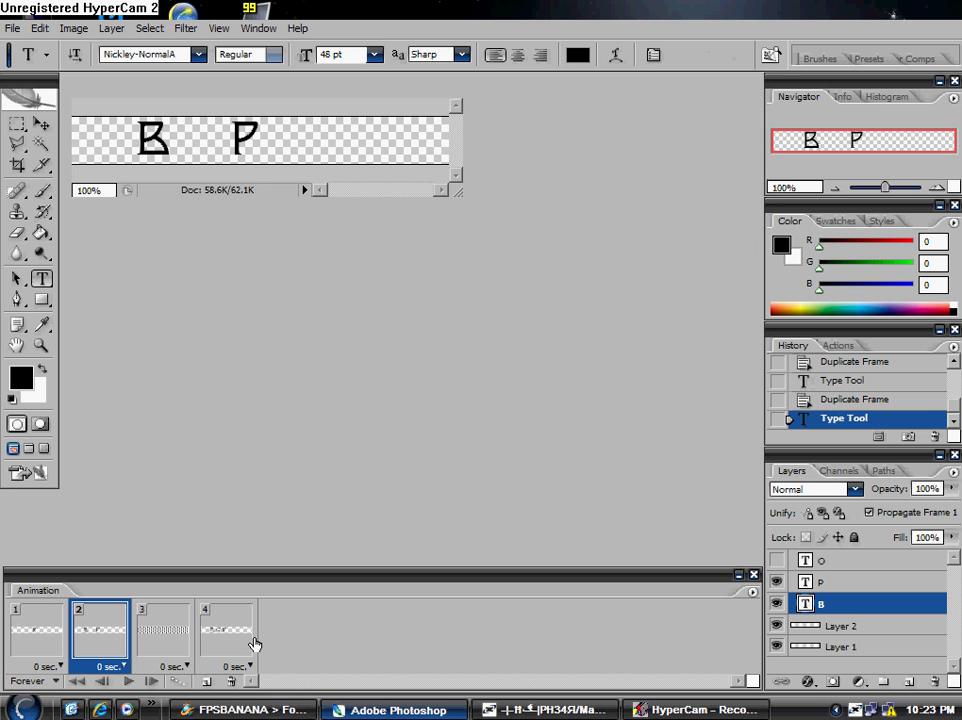
{"action": "left_click", "coordinate": [777, 583]}
{"action": "left_click", "coordinate": [43, 634]}
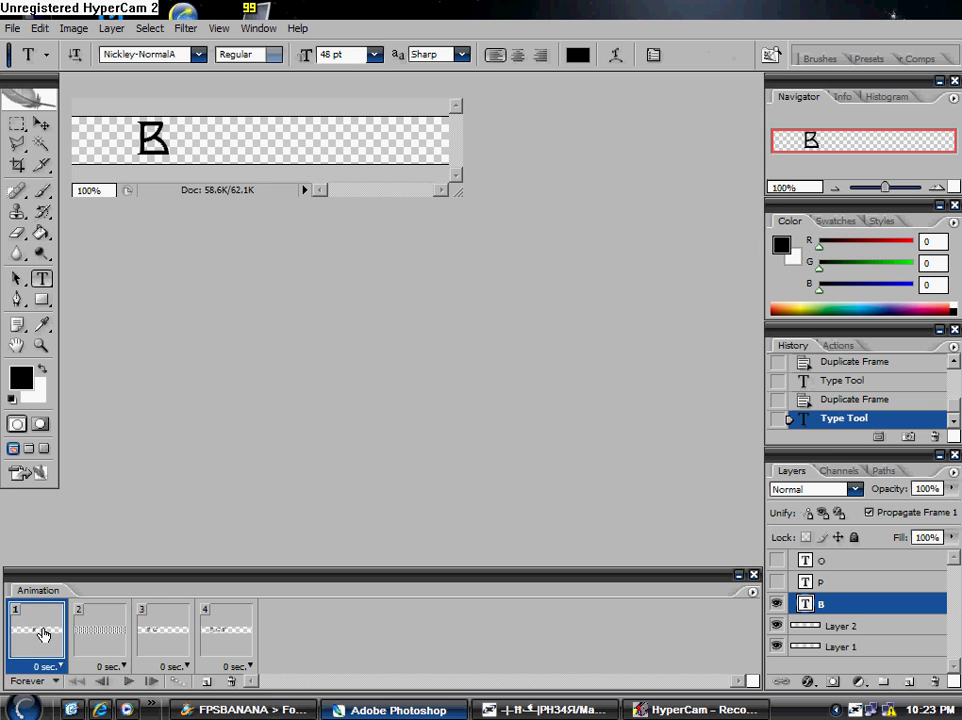
{"action": "left_click", "coordinate": [777, 582]}
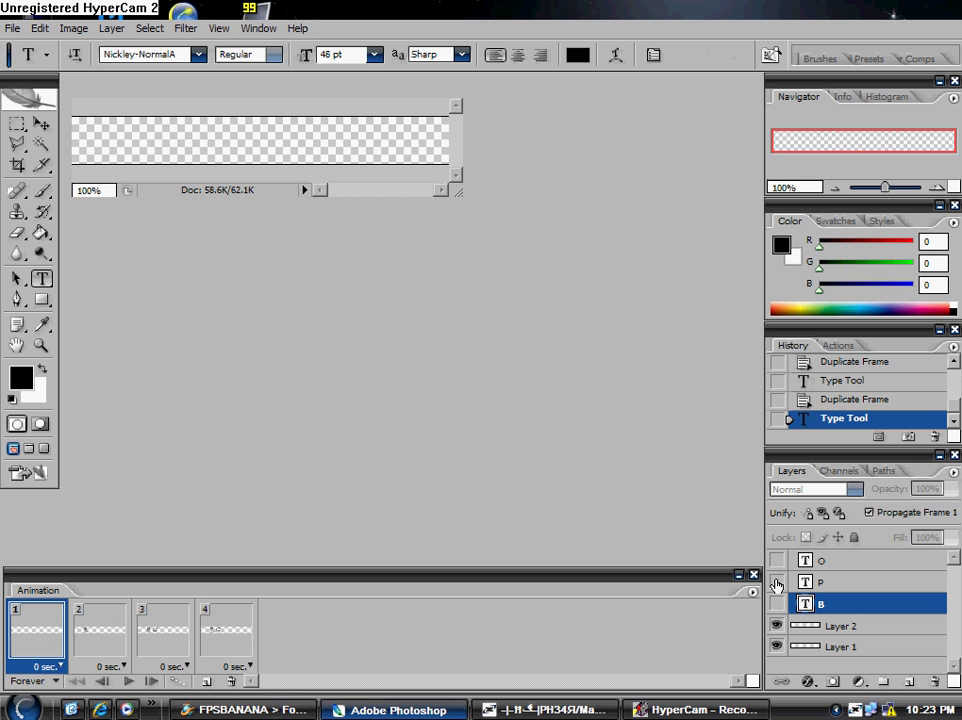
{"action": "left_click", "coordinate": [230, 642]}
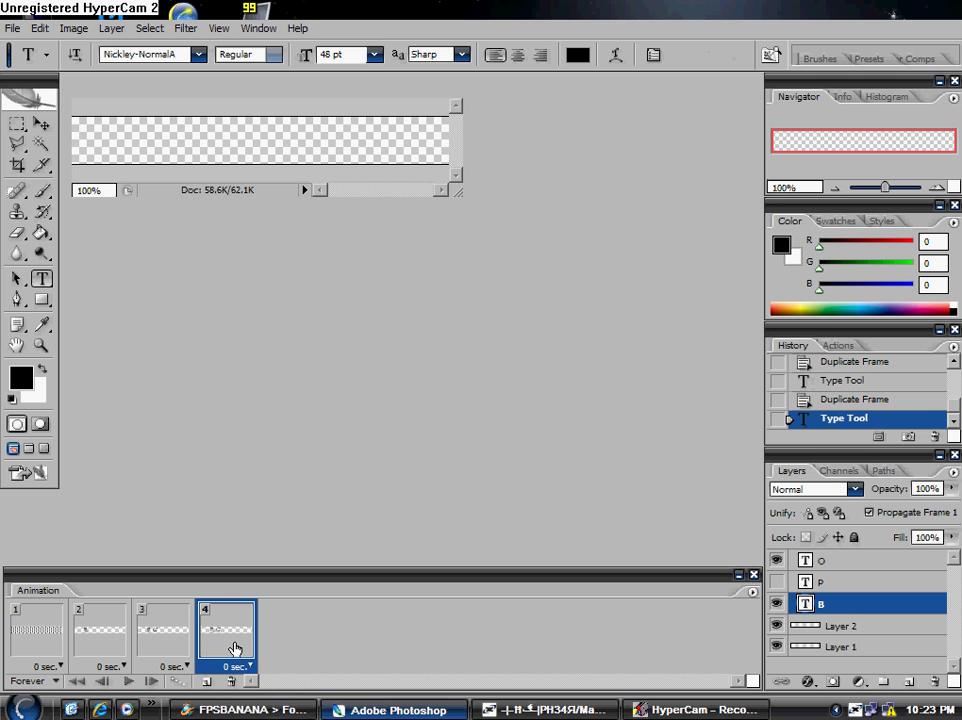
{"action": "left_click", "coordinate": [777, 583]}
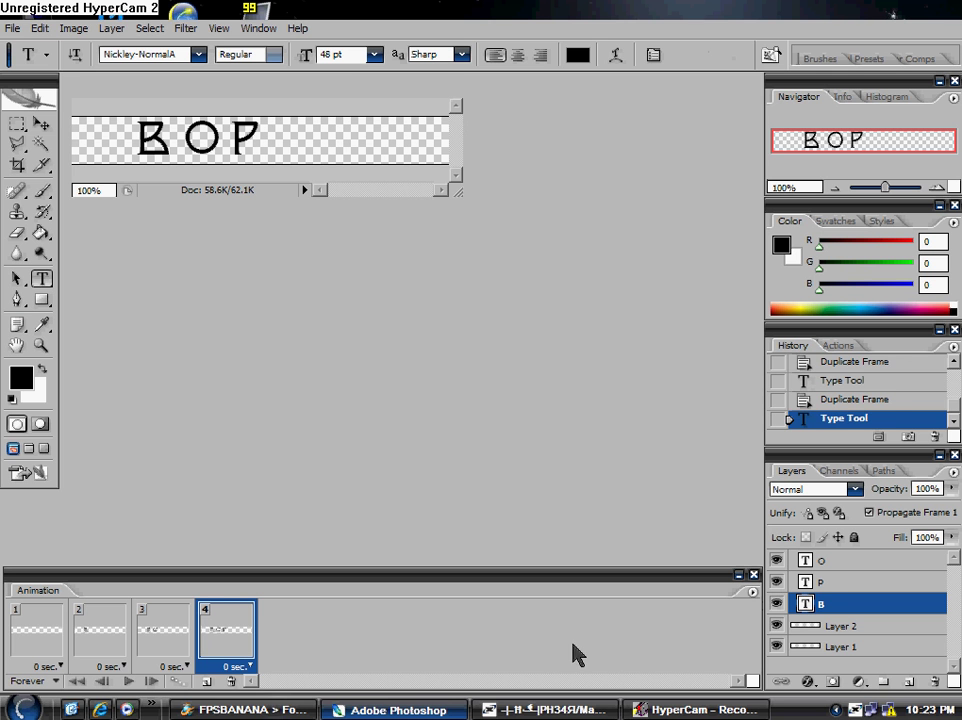
- Add a fifth animation frame and place a second letter P after the first one, level with the other letters
{"action": "left_click", "coordinate": [207, 682]}
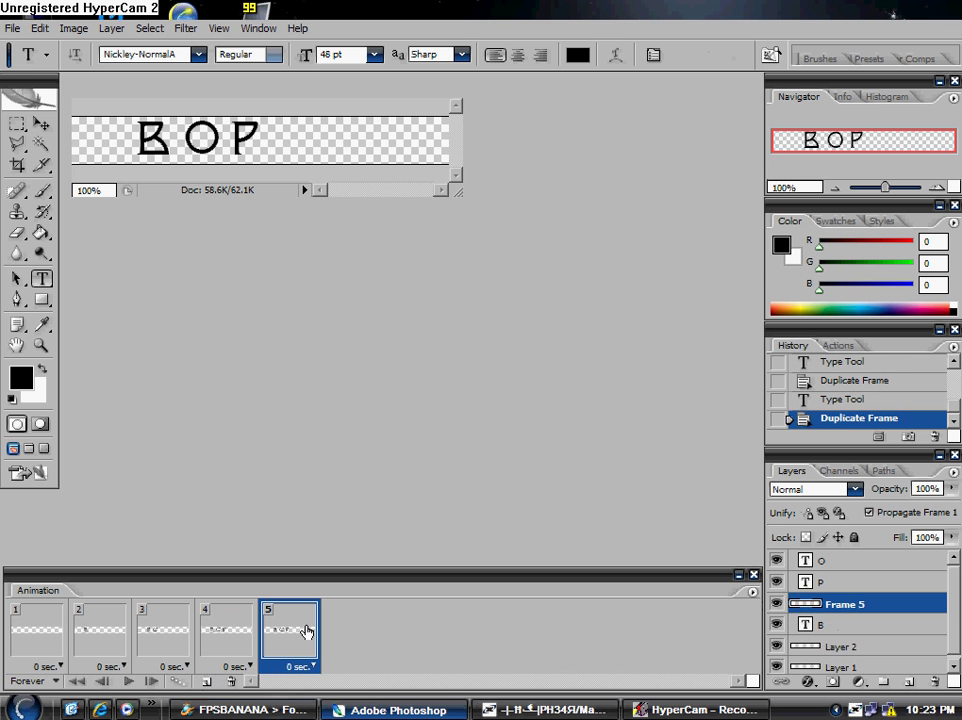
{"action": "left_click", "coordinate": [278, 148]}
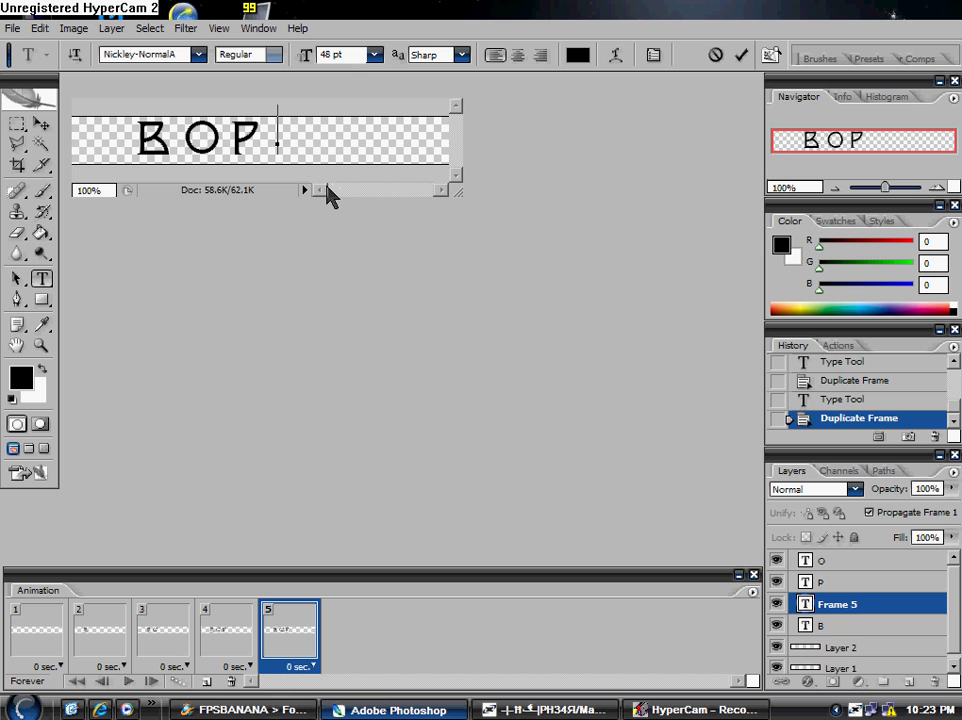
{"action": "type", "text": "P"}
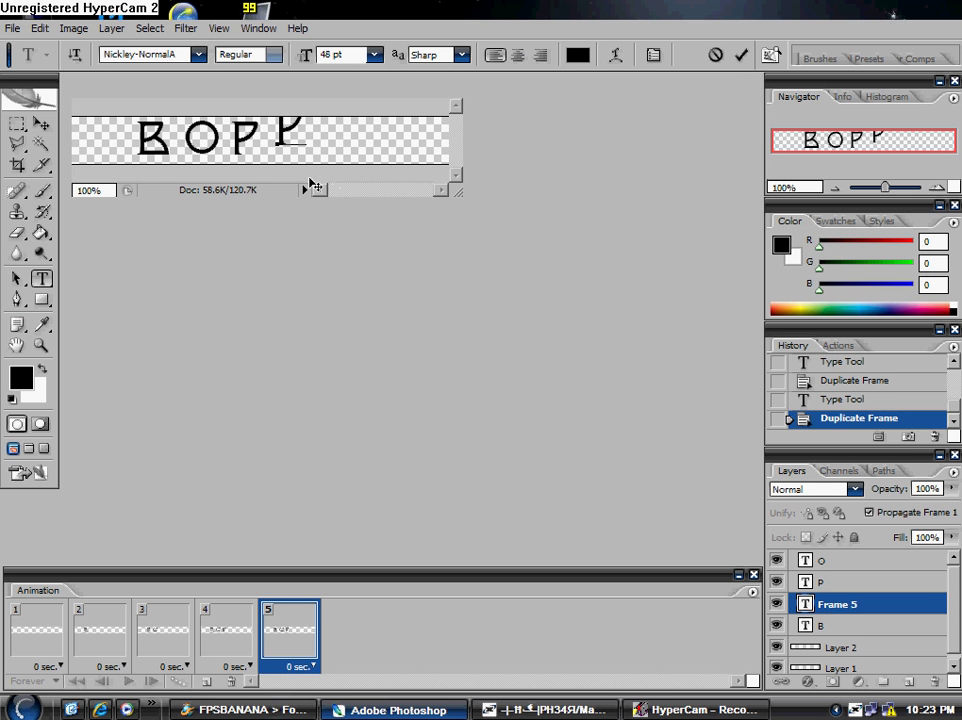
{"action": "left_click_drag", "start_coordinate": [301, 160], "coordinate": [301, 176]}
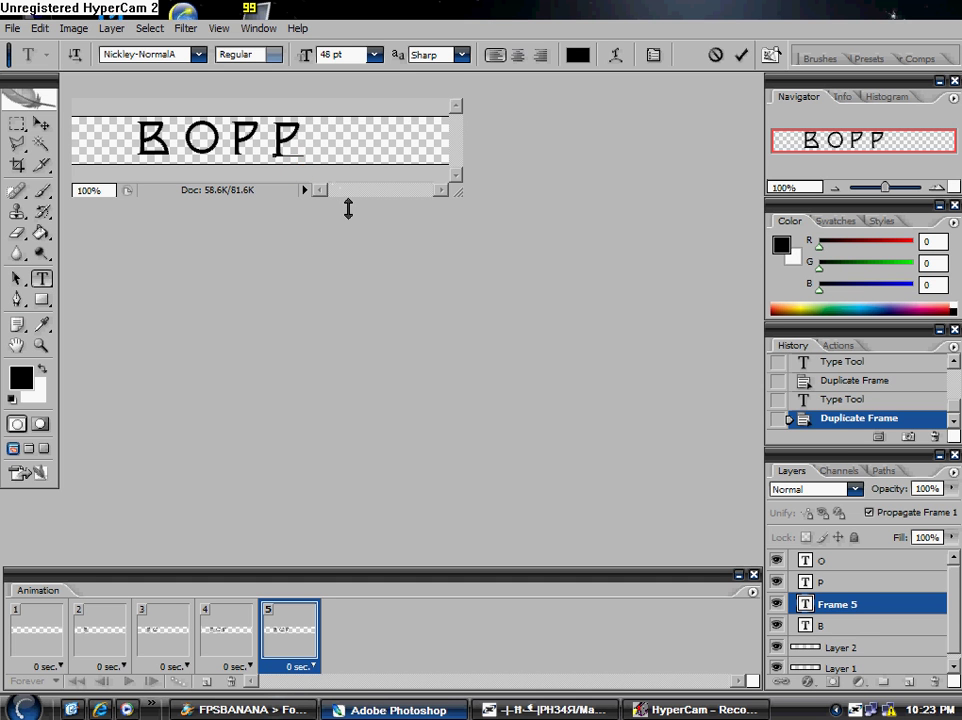
{"action": "left_click", "coordinate": [870, 626]}
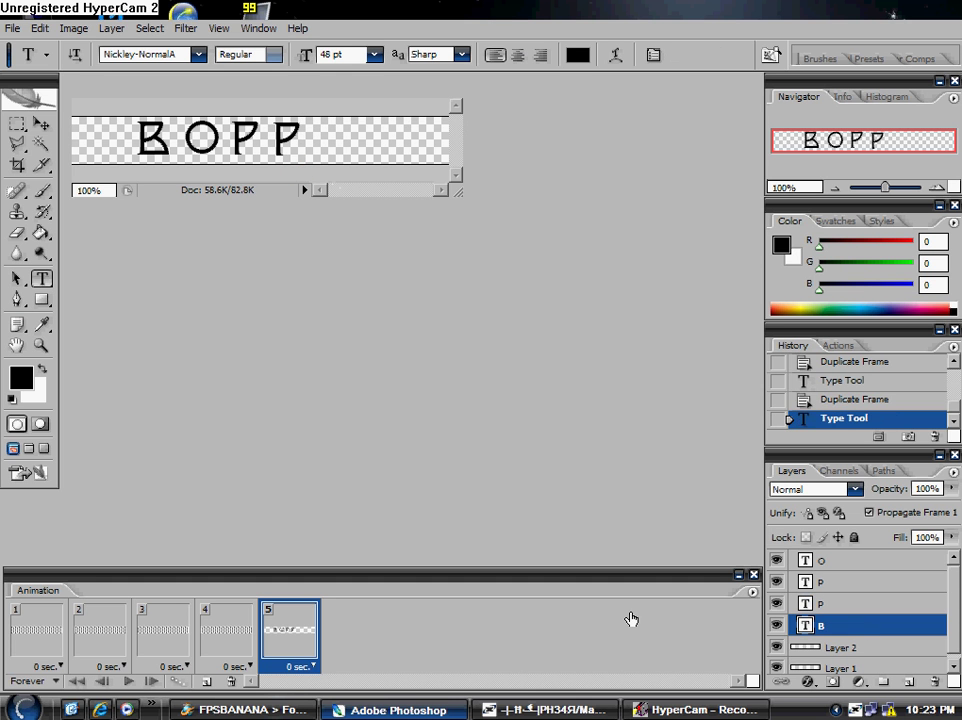
- Hide the second P text layer in frames 4, 3, 2 and 1, and show it in frame 5
{"action": "left_click", "coordinate": [243, 652]}
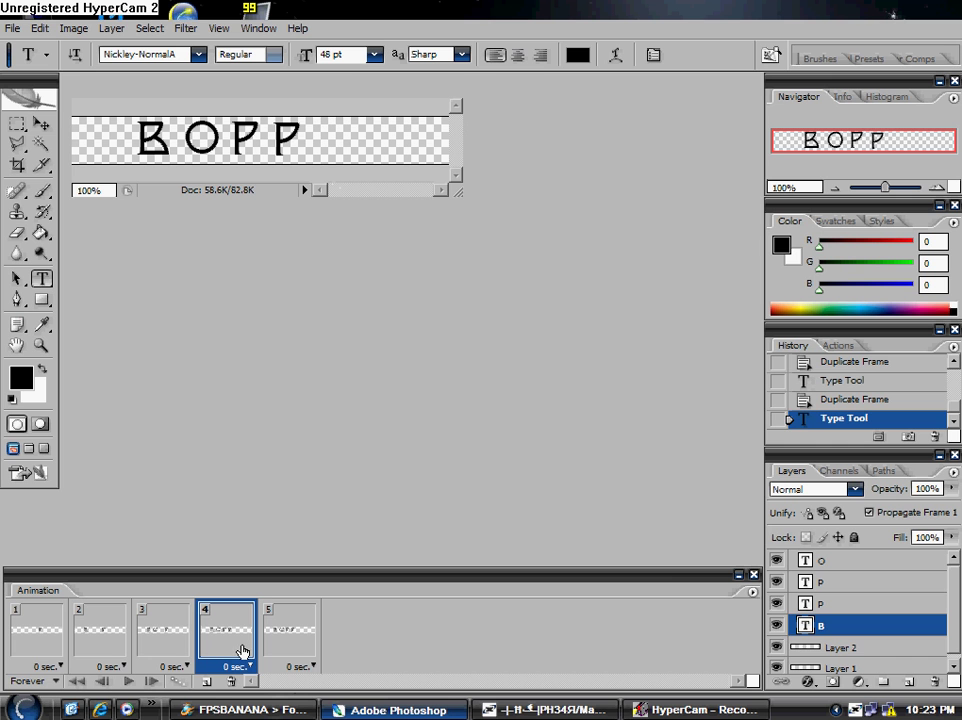
{"action": "left_click", "coordinate": [778, 605]}
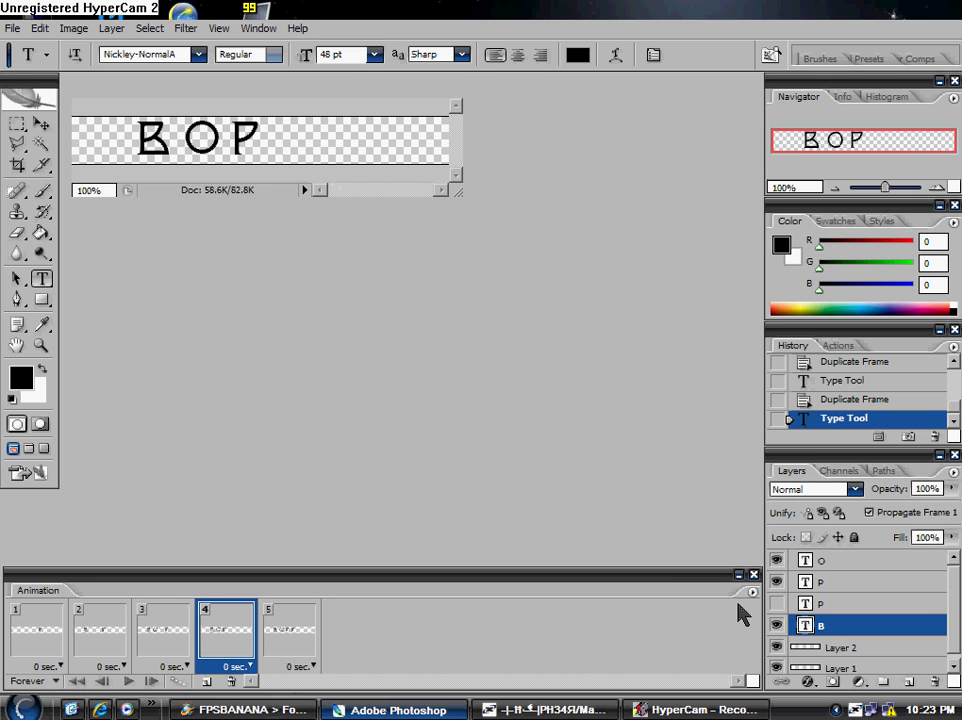
{"action": "left_click", "coordinate": [163, 630]}
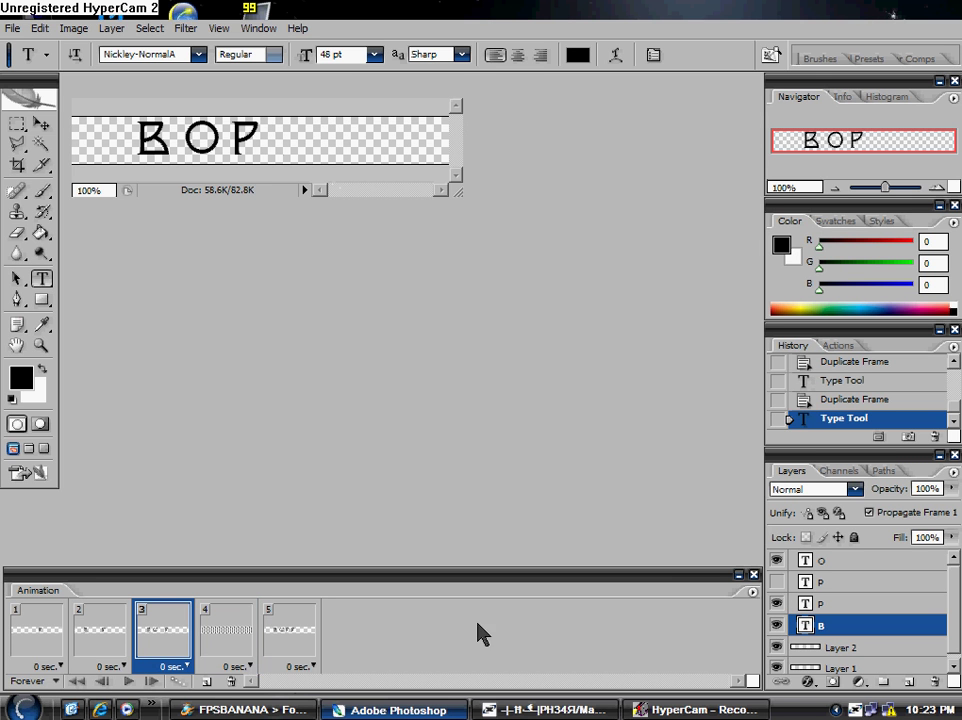
{"action": "left_click", "coordinate": [779, 605]}
{"action": "left_click", "coordinate": [105, 632]}
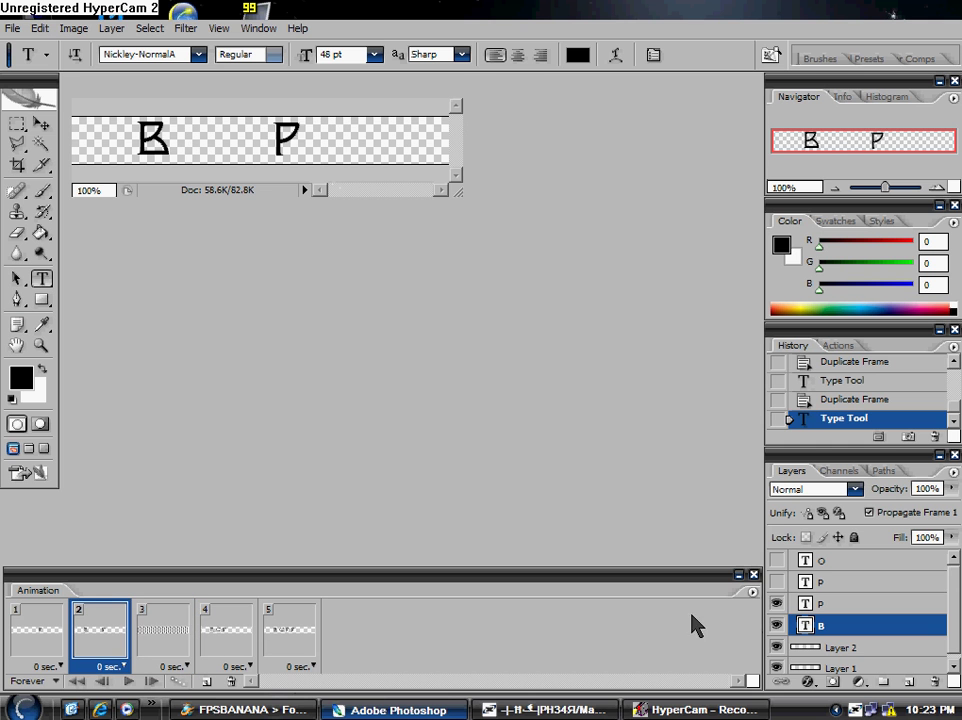
{"action": "left_click", "coordinate": [779, 605]}
{"action": "left_click", "coordinate": [36, 630]}
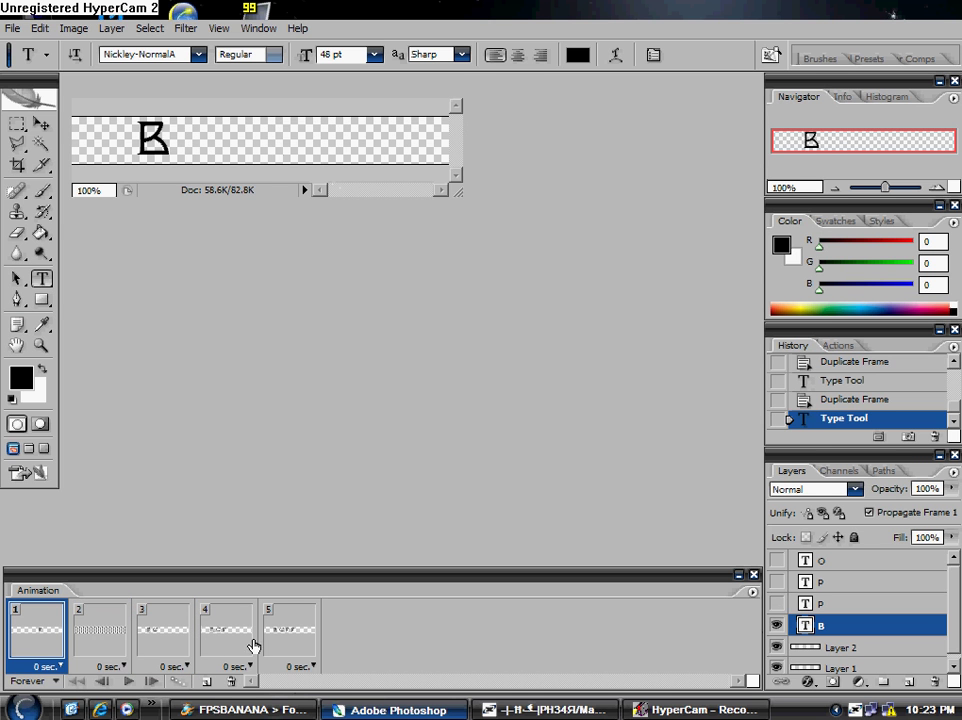
{"action": "left_click", "coordinate": [777, 625]}
{"action": "left_click", "coordinate": [779, 605]}
{"action": "left_click", "coordinate": [779, 605]}
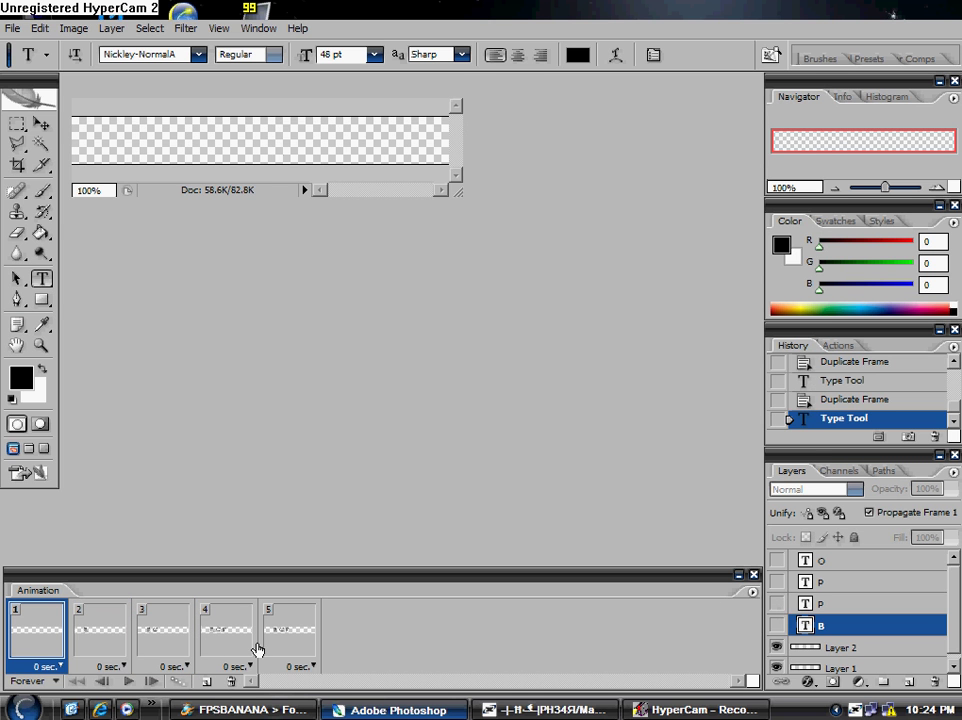
{"action": "left_click", "coordinate": [281, 632]}
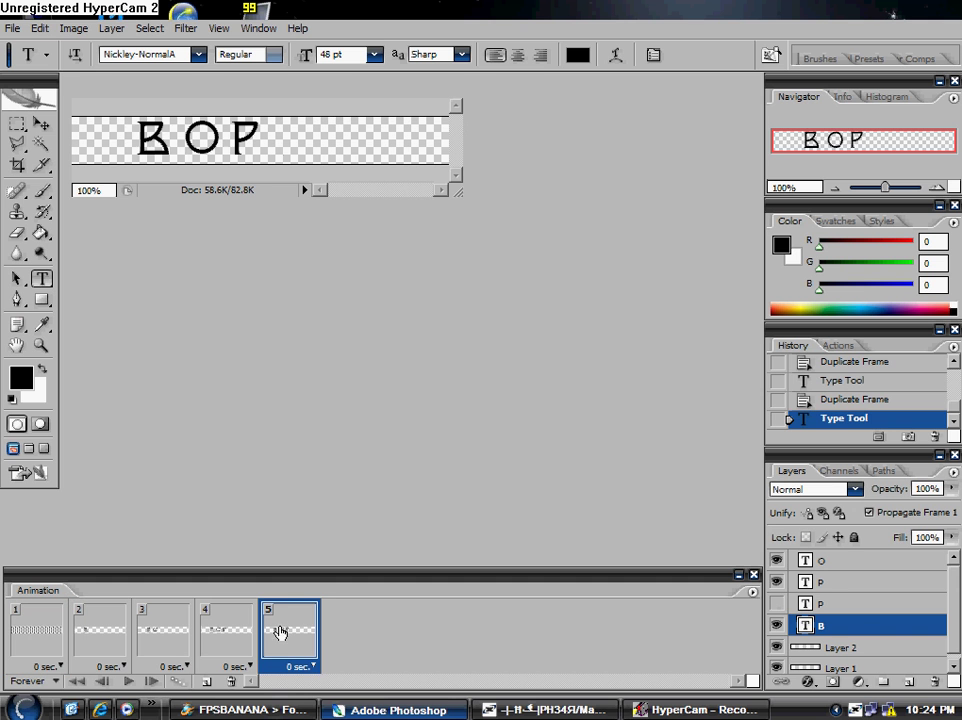
{"action": "left_click", "coordinate": [779, 605]}
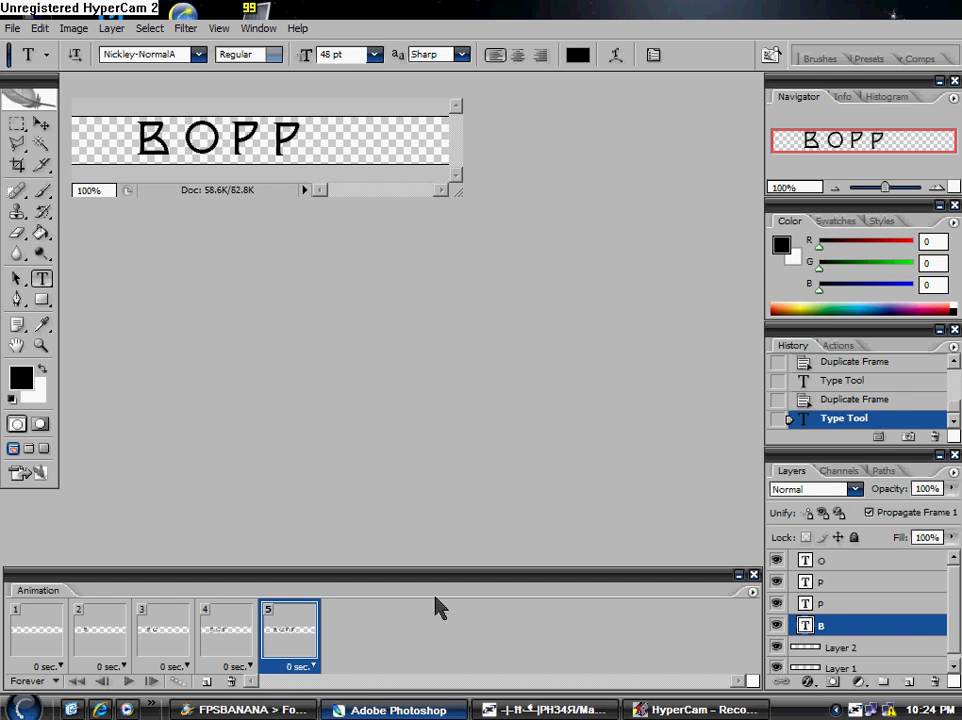
- Add a sixth animation frame and place a letter E after the second P, level with the other letters
{"action": "left_click", "coordinate": [207, 683]}
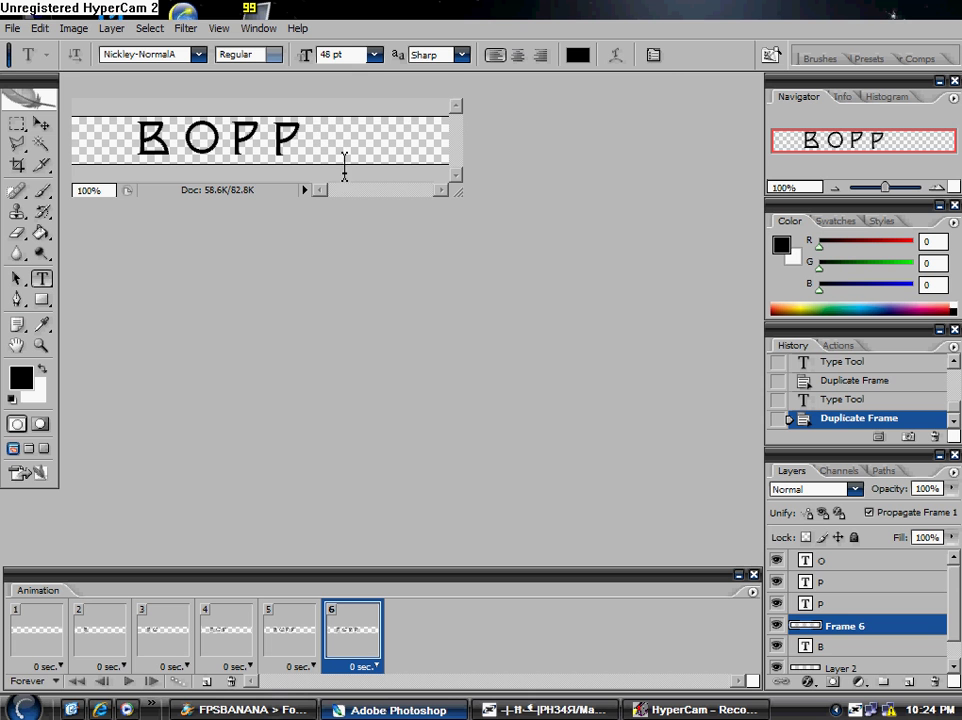
{"action": "left_click", "coordinate": [318, 148]}
{"action": "type", "text": "."}
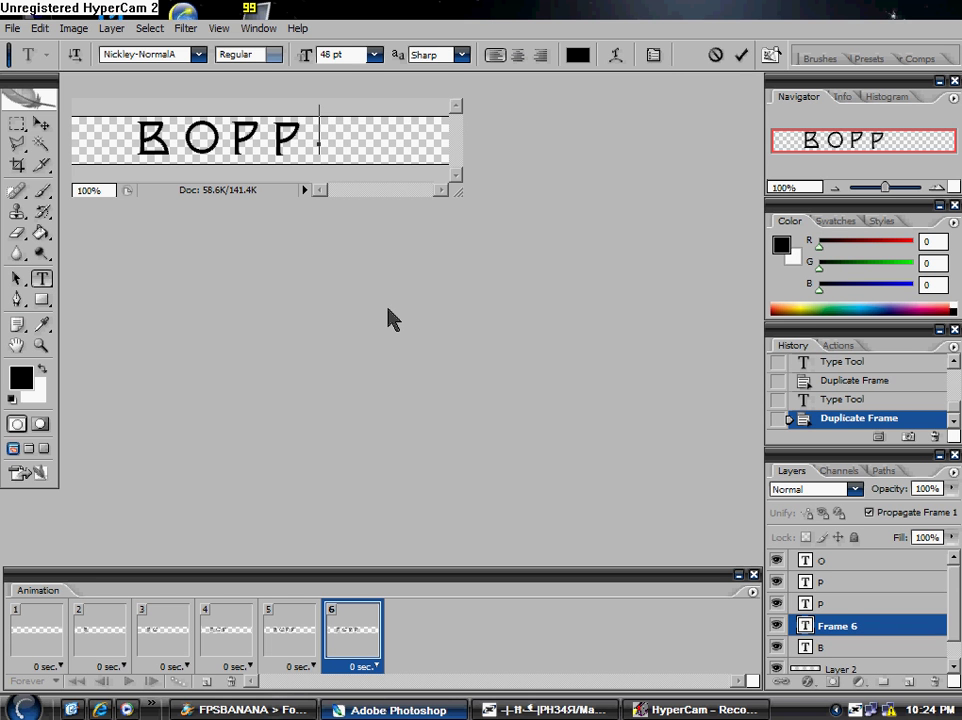
{"action": "type", "text": "E"}
{"action": "left_click", "coordinate": [343, 184]}
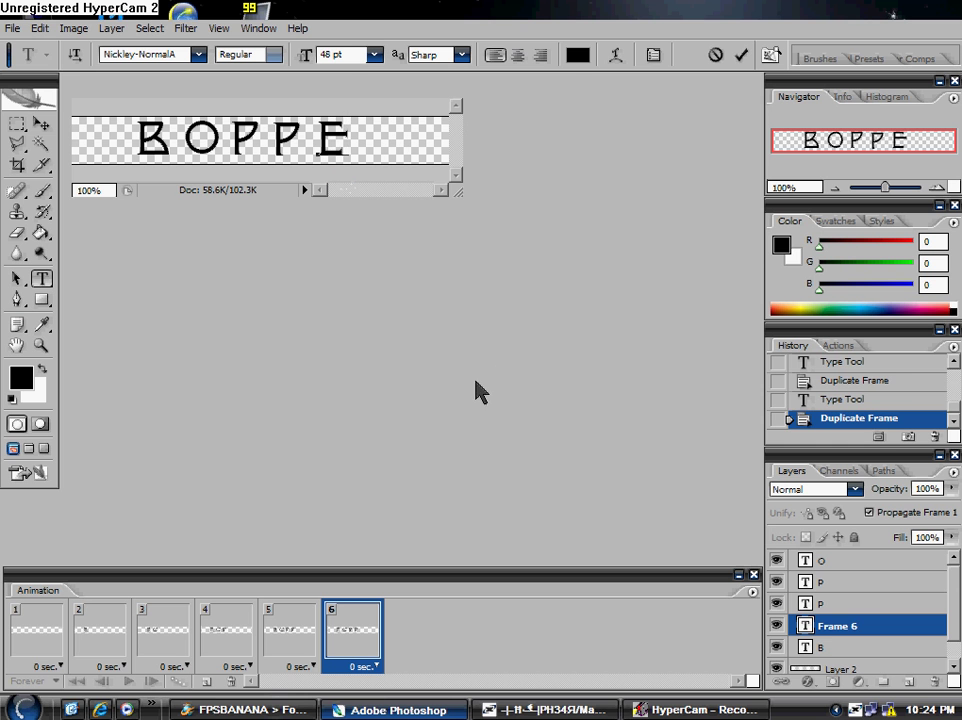
{"action": "left_click", "coordinate": [859, 605]}
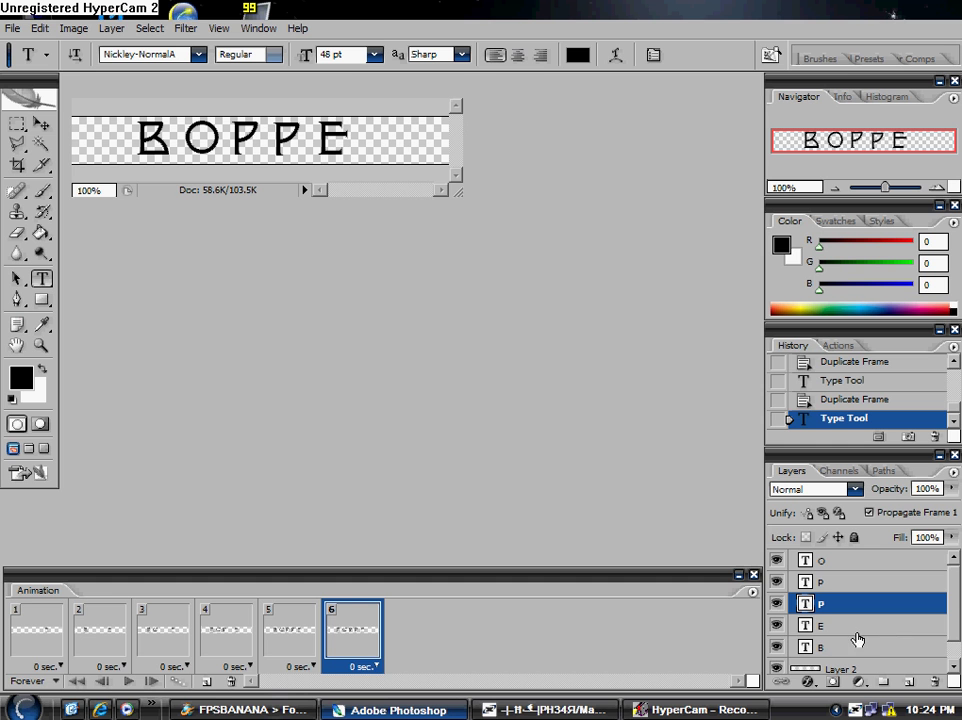
- Hide the E text layer in frames 5, 4, 3, 2 and 1, and show it in frame 6
{"action": "left_click", "coordinate": [302, 638]}
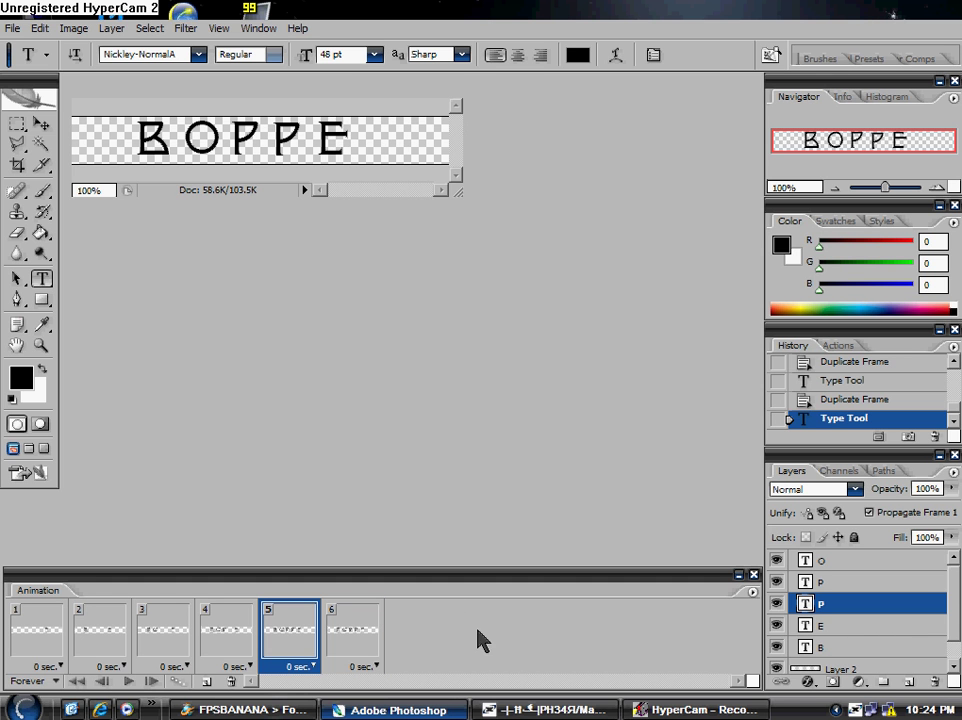
{"action": "left_click", "coordinate": [778, 626]}
{"action": "left_click", "coordinate": [222, 645]}
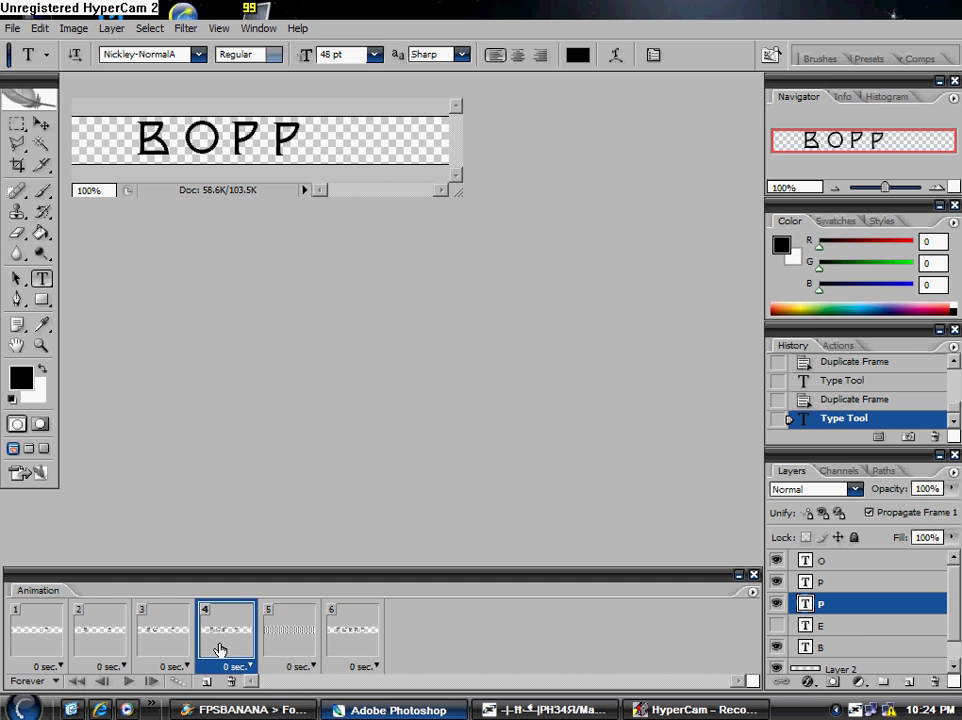
{"action": "left_click", "coordinate": [778, 626]}
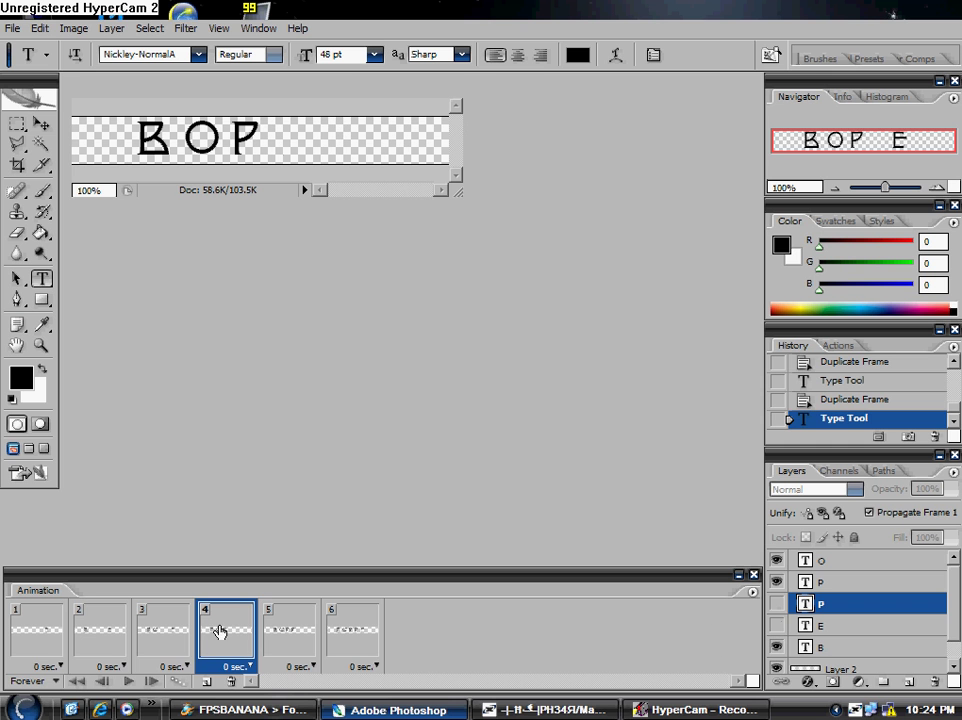
{"action": "left_click", "coordinate": [160, 638]}
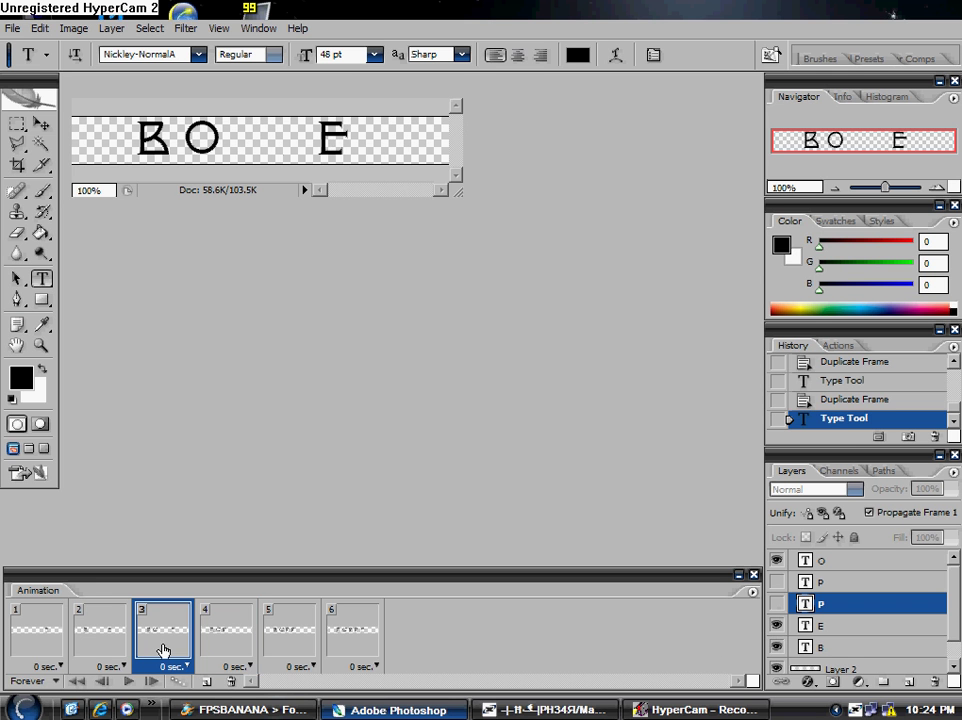
{"action": "left_click", "coordinate": [778, 626]}
{"action": "left_click", "coordinate": [120, 636]}
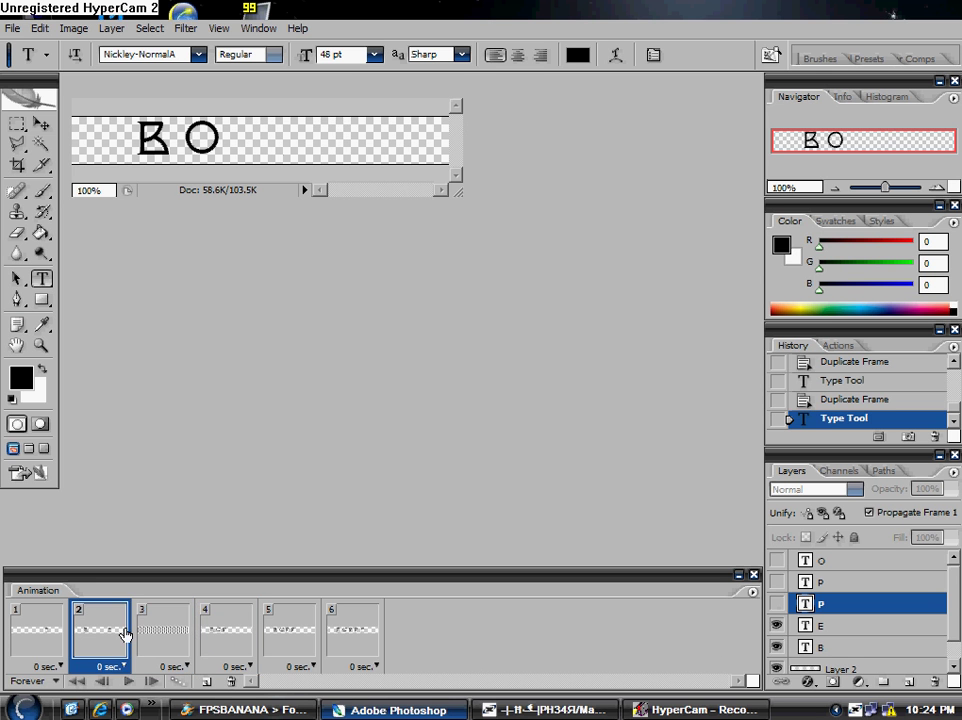
{"action": "left_click", "coordinate": [777, 626]}
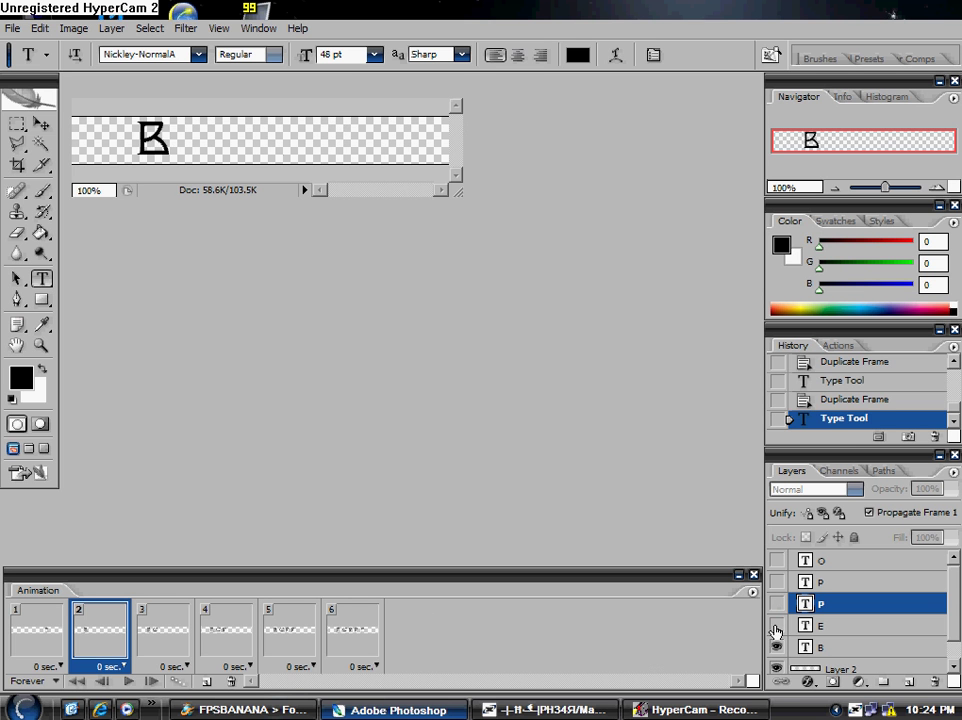
{"action": "left_click", "coordinate": [43, 629]}
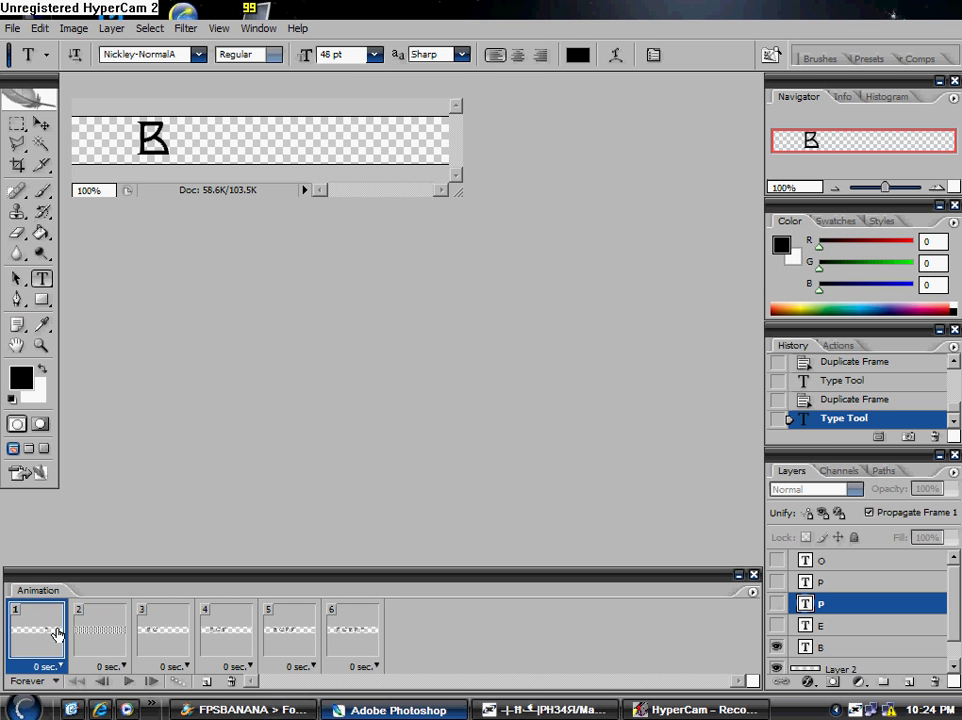
{"action": "left_click", "coordinate": [777, 626]}
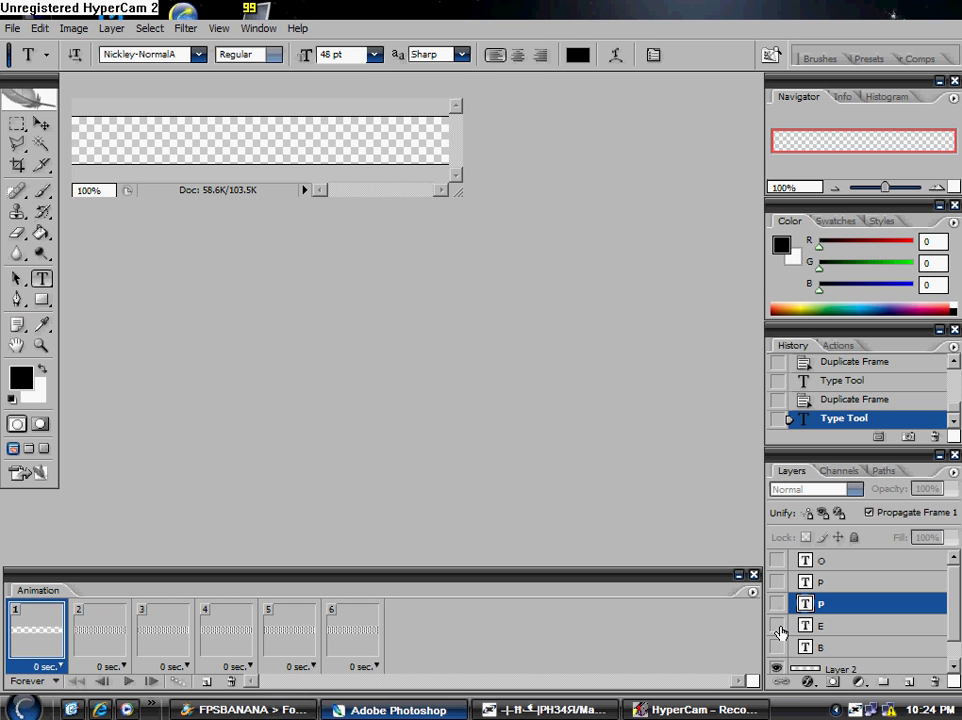
{"action": "left_click", "coordinate": [364, 647]}
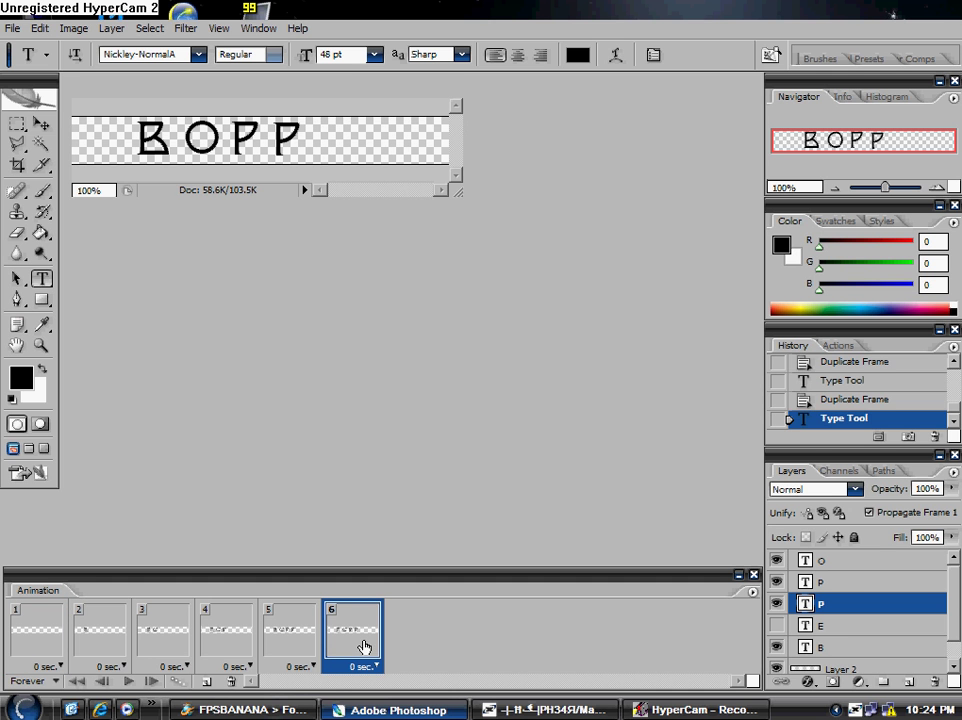
{"action": "left_click", "coordinate": [777, 626]}
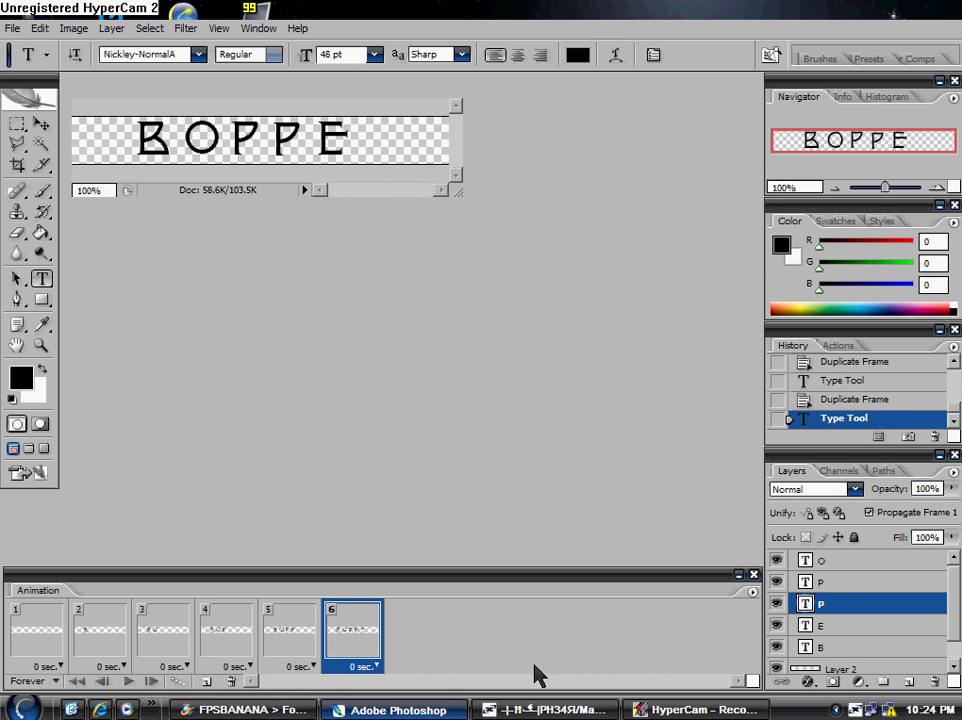
- Add a seventh animation frame and place a letter R after the E, level with the other letters
{"action": "left_click", "coordinate": [206, 682]}
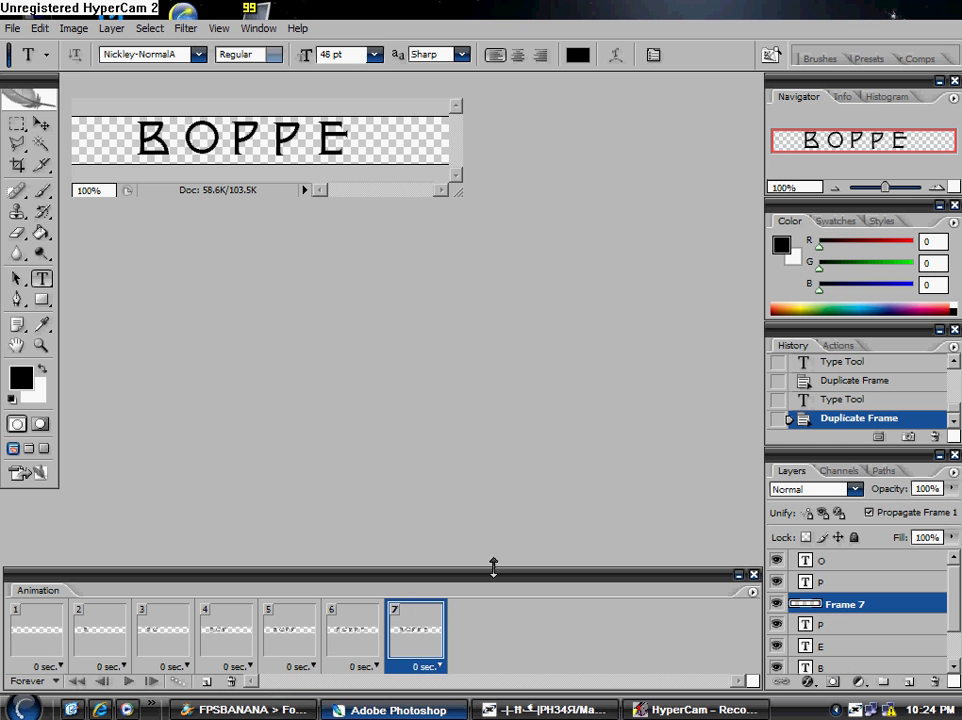
{"action": "left_click", "coordinate": [371, 143]}
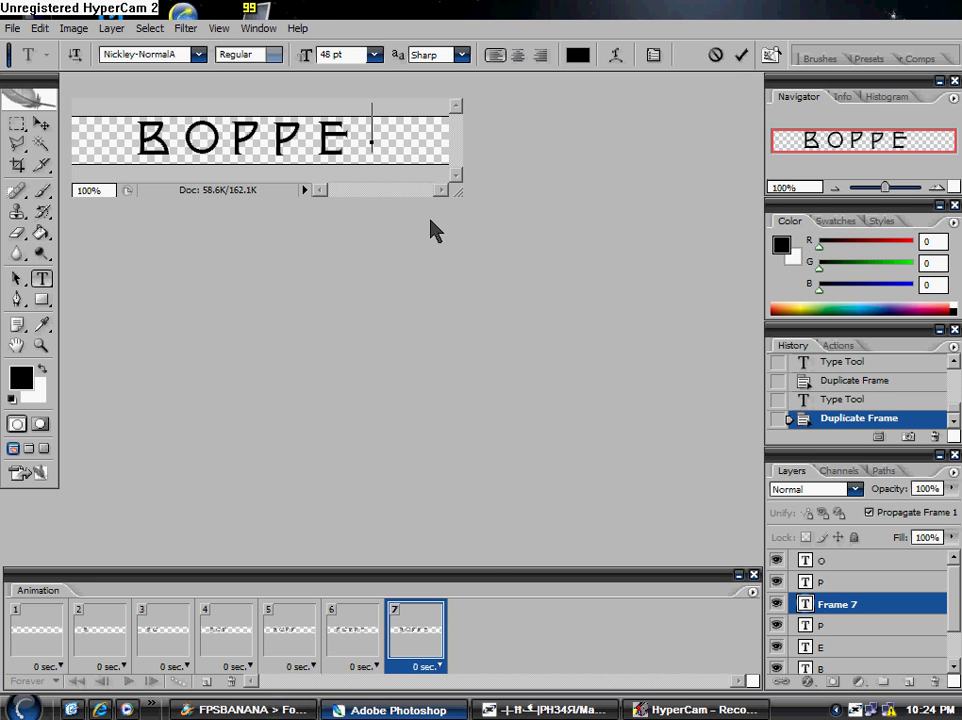
{"action": "type", "text": "R"}
{"action": "left_click_drag", "start_coordinate": [402, 162], "coordinate": [405, 172]}
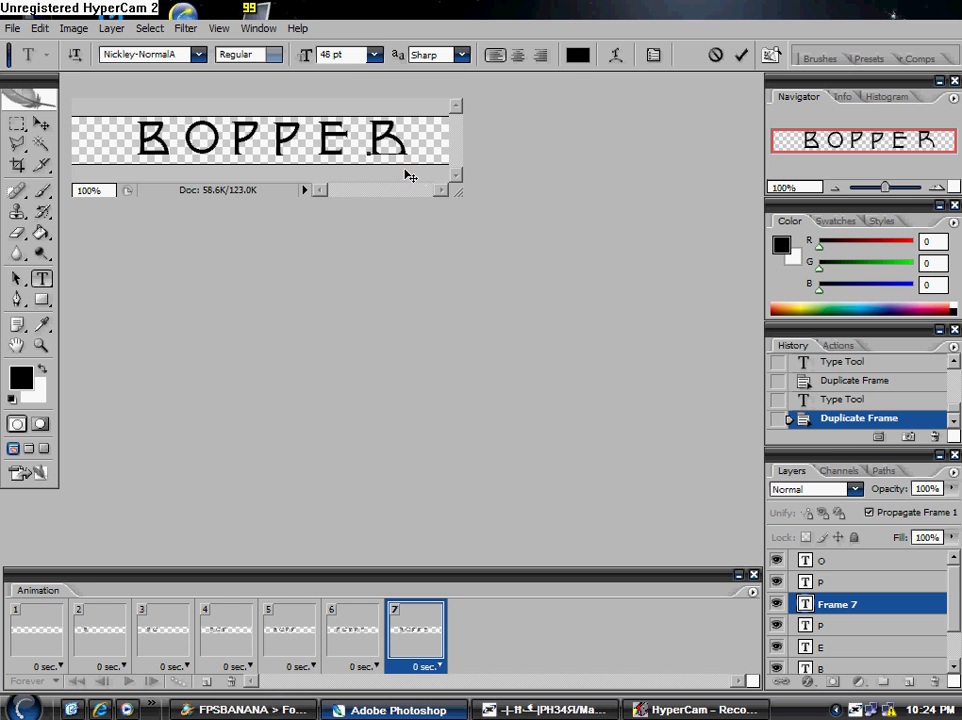
{"action": "left_click", "coordinate": [836, 626]}
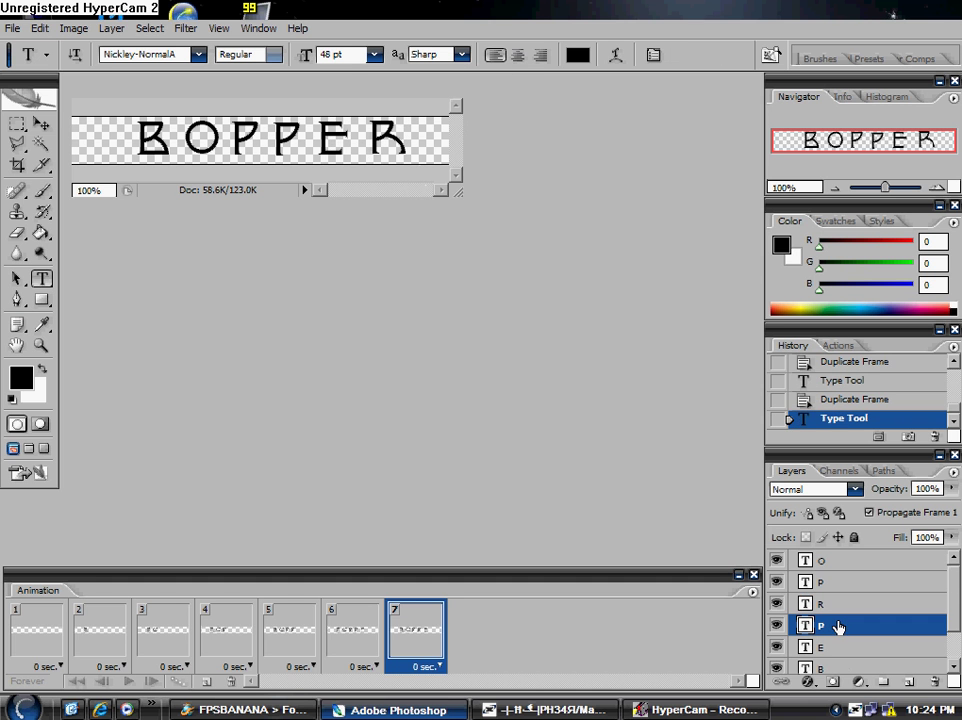
- Hide the R text layer in frames 6, 5, 4, 3, 2 and 1
{"action": "left_click", "coordinate": [349, 652]}
{"action": "left_click", "coordinate": [777, 604]}
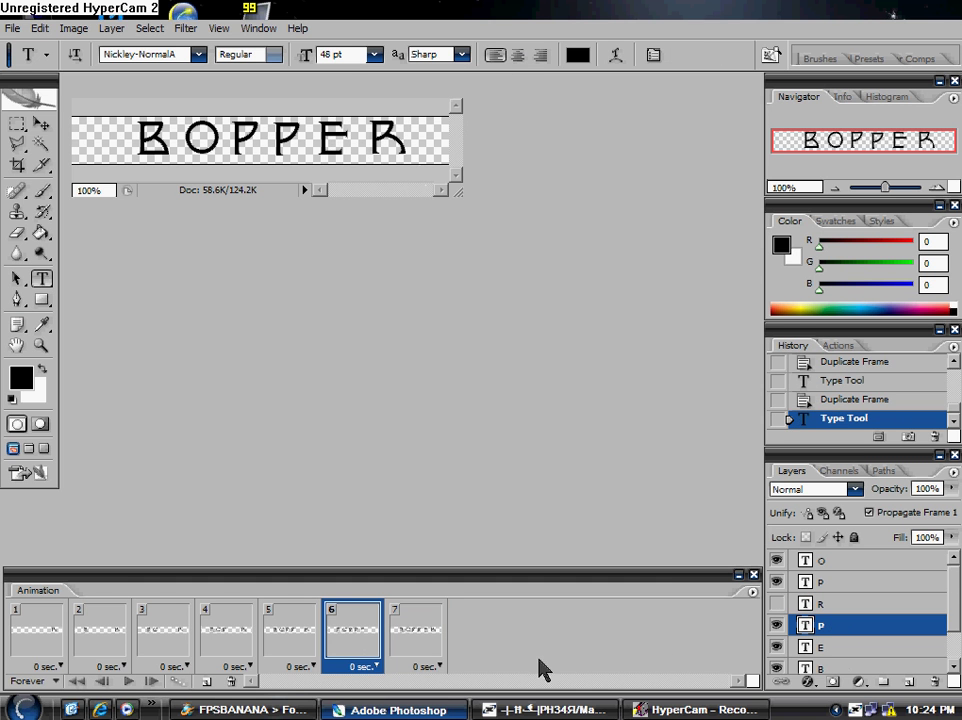
{"action": "left_click", "coordinate": [300, 652]}
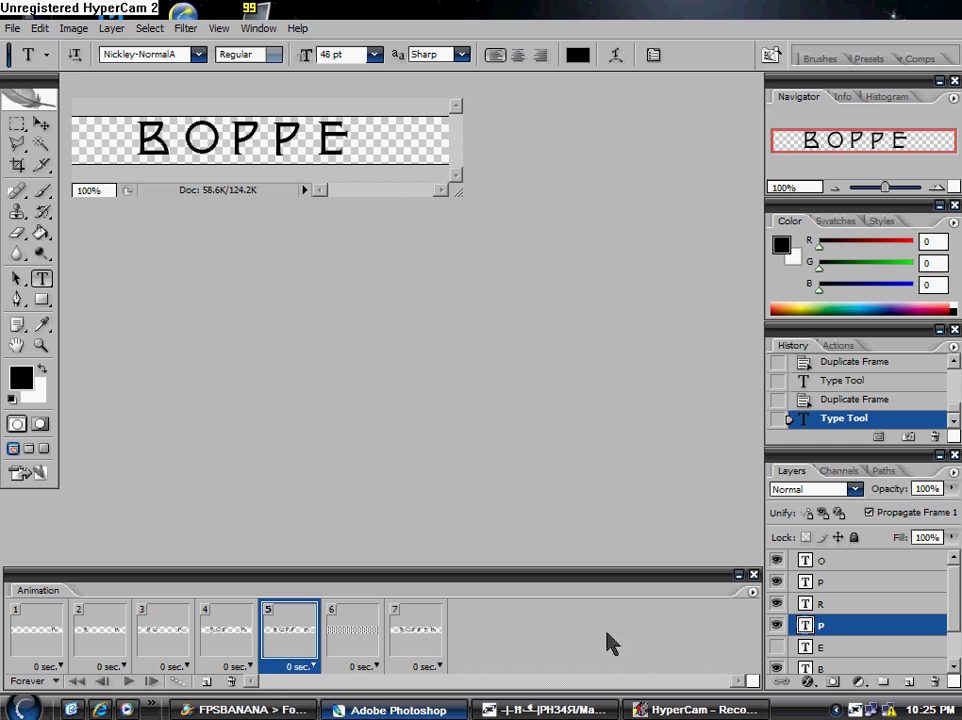
{"action": "left_click", "coordinate": [777, 604]}
{"action": "left_click", "coordinate": [240, 630]}
{"action": "left_click", "coordinate": [777, 626]}
{"action": "left_click", "coordinate": [777, 604]}
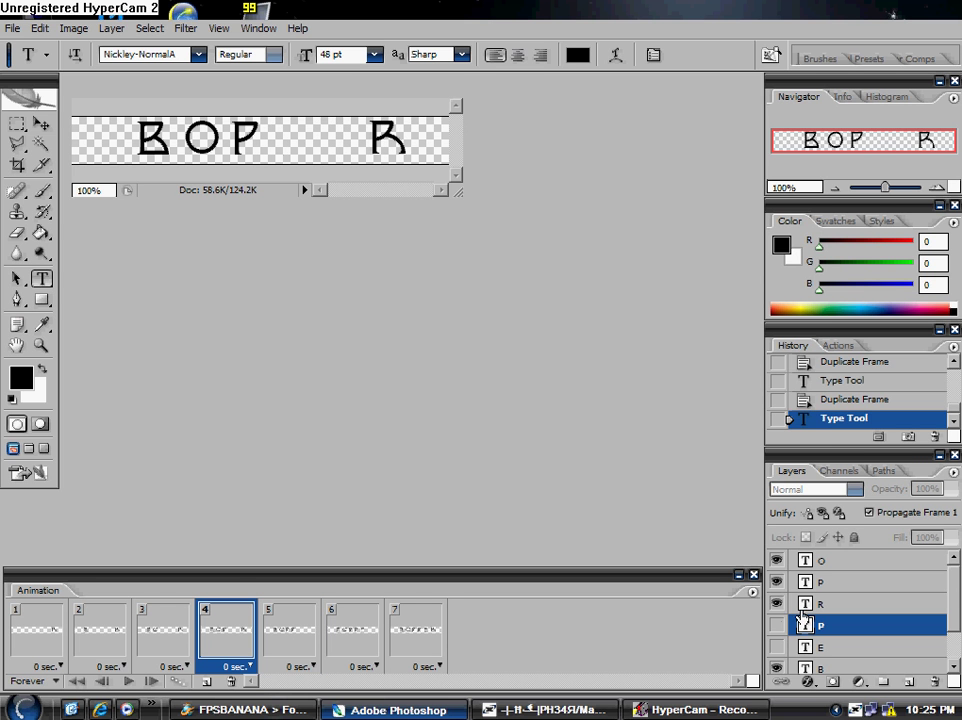
{"action": "left_click", "coordinate": [778, 604]}
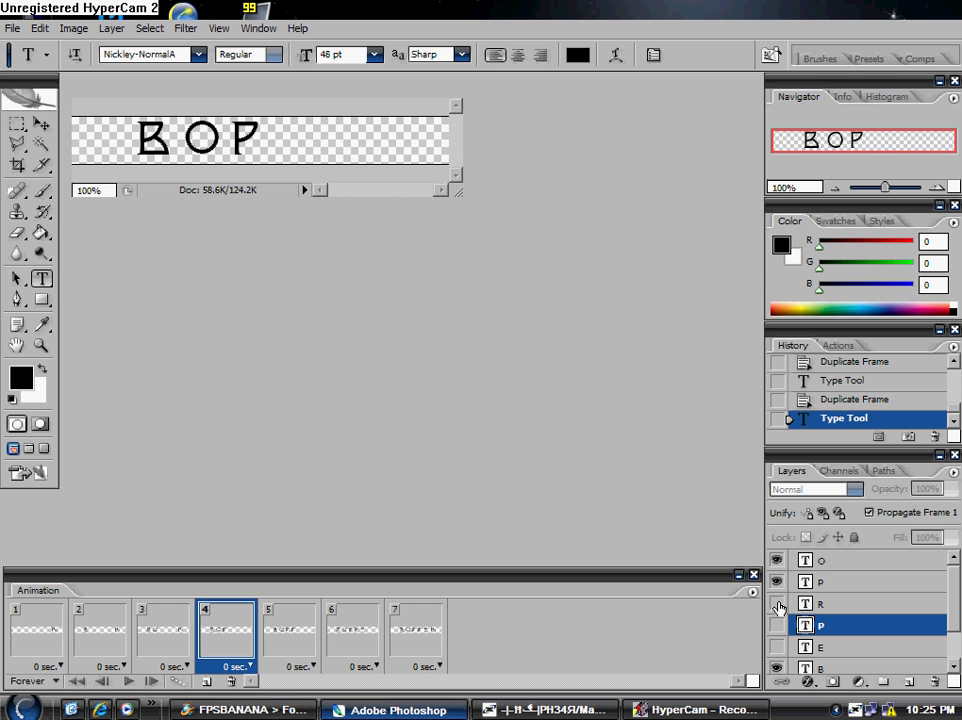
{"action": "left_click", "coordinate": [170, 632]}
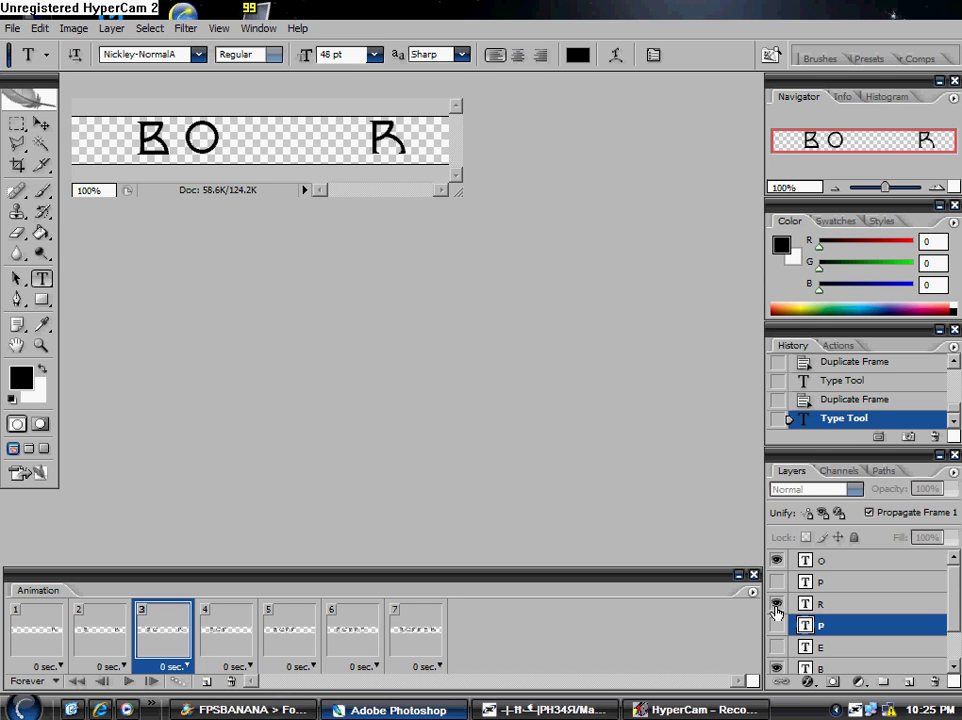
{"action": "left_click", "coordinate": [777, 606]}
{"action": "left_click", "coordinate": [84, 645]}
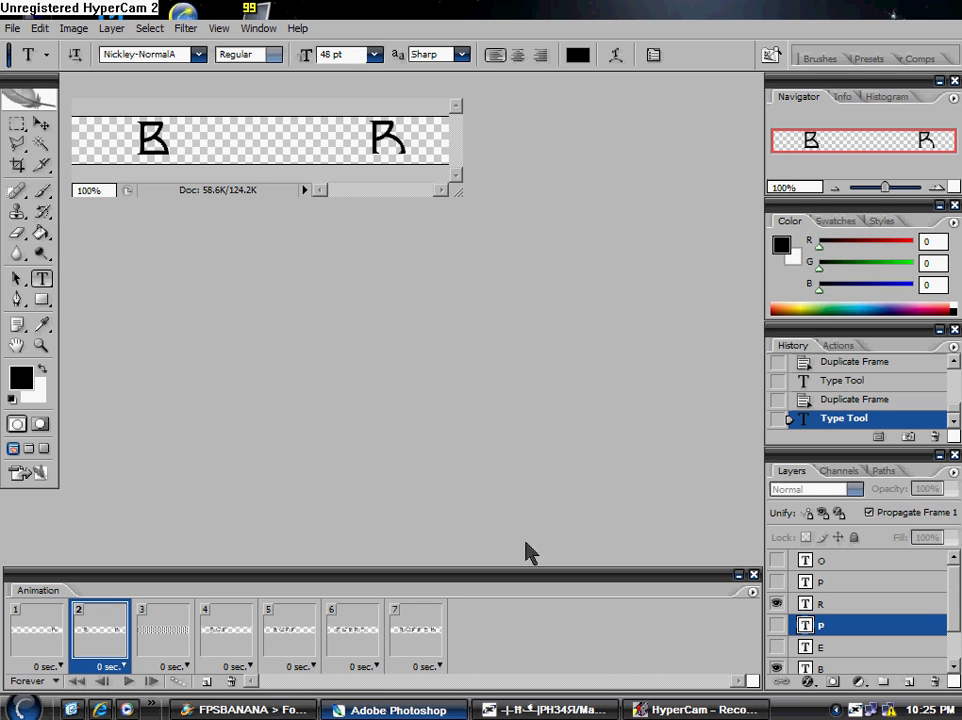
{"action": "left_click", "coordinate": [777, 604]}
{"action": "left_click", "coordinate": [48, 628]}
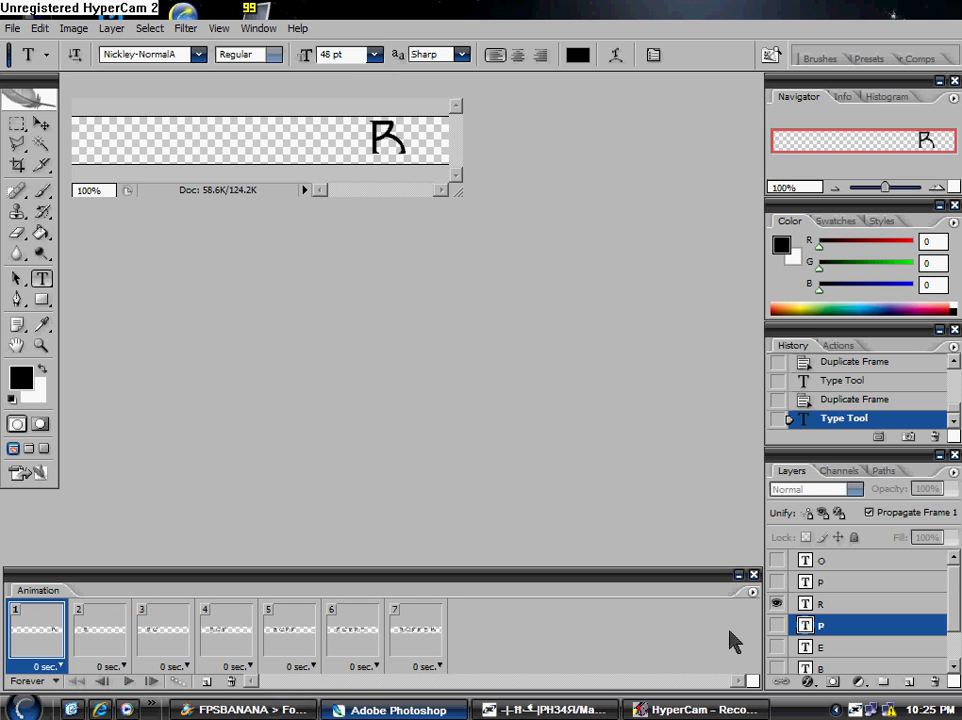
{"action": "left_click", "coordinate": [775, 611]}
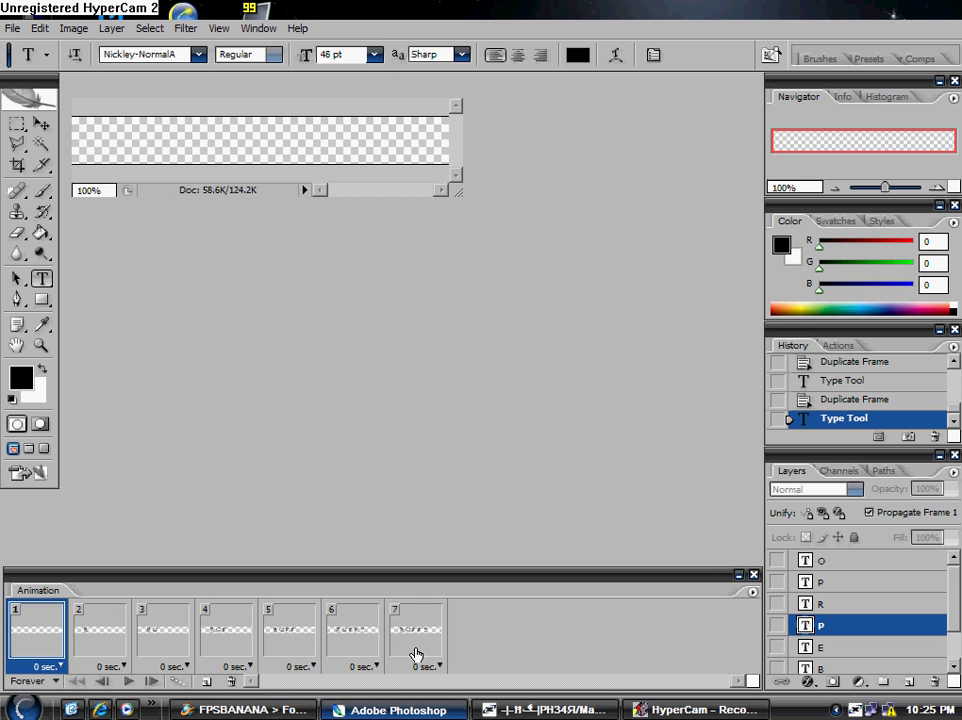
- Show the R text layer in frame 7 and play back the animation to check the full word
{"action": "left_click", "coordinate": [128, 683]}
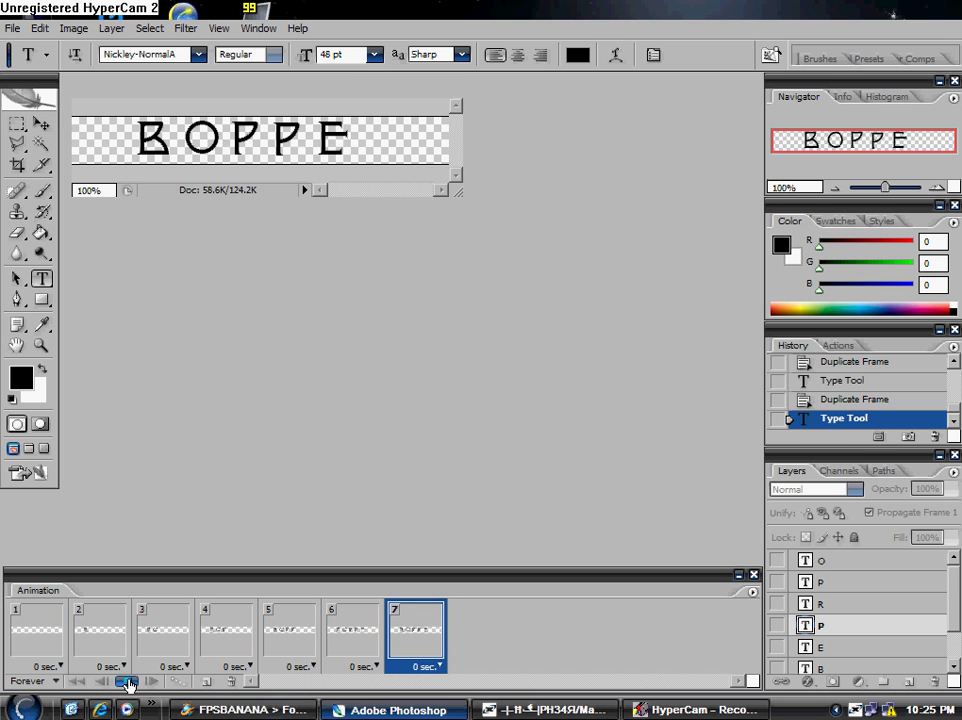
{"action": "left_click", "coordinate": [128, 683]}
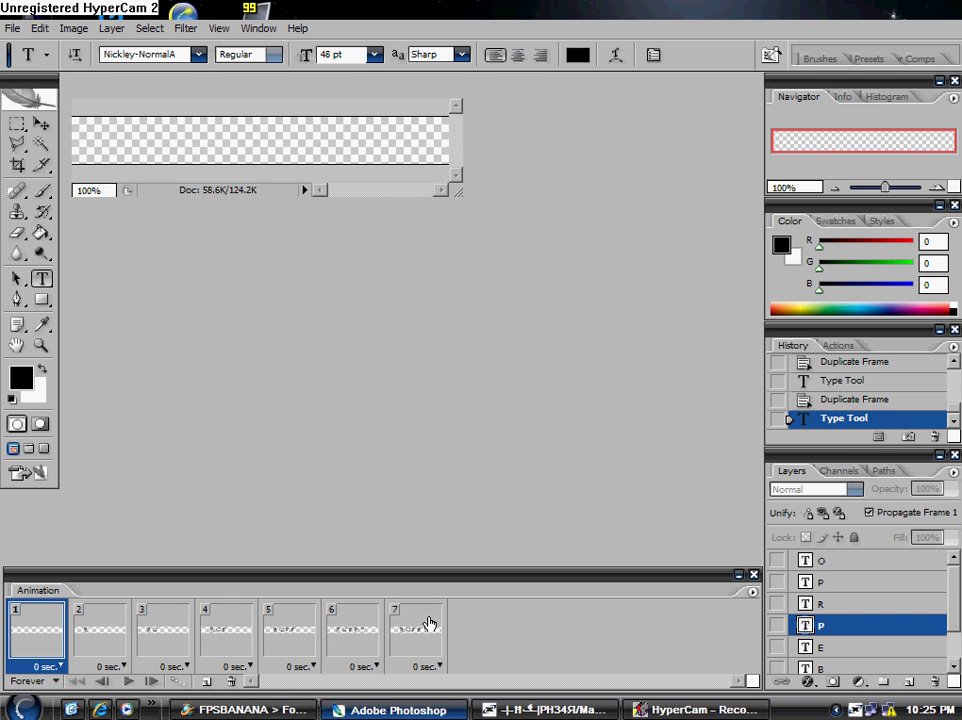
{"action": "left_click", "coordinate": [428, 623]}
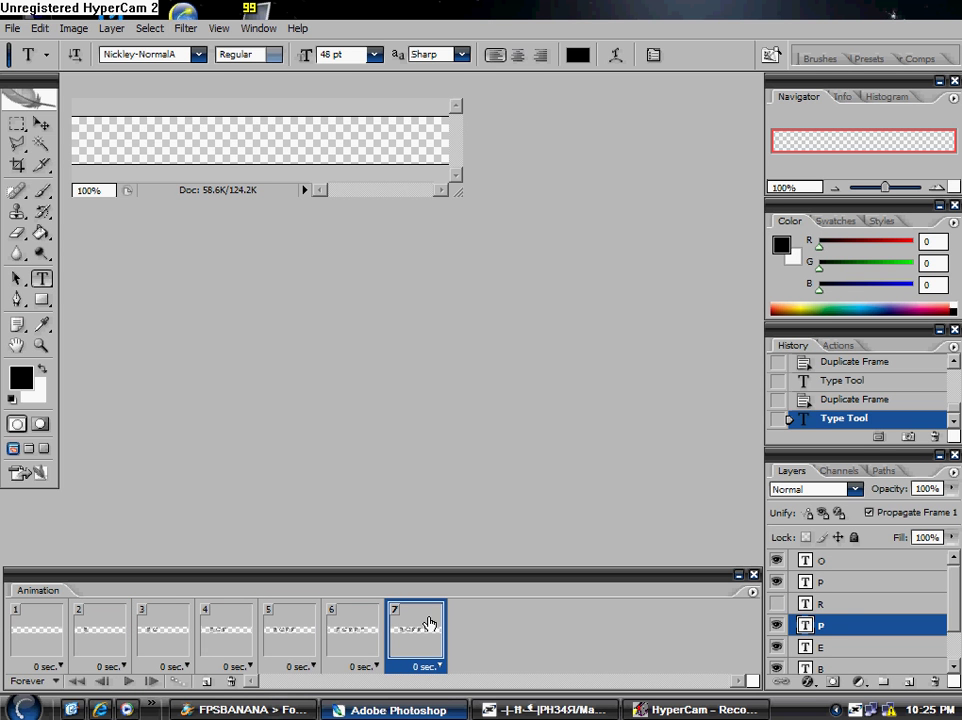
{"action": "left_click", "coordinate": [779, 604]}
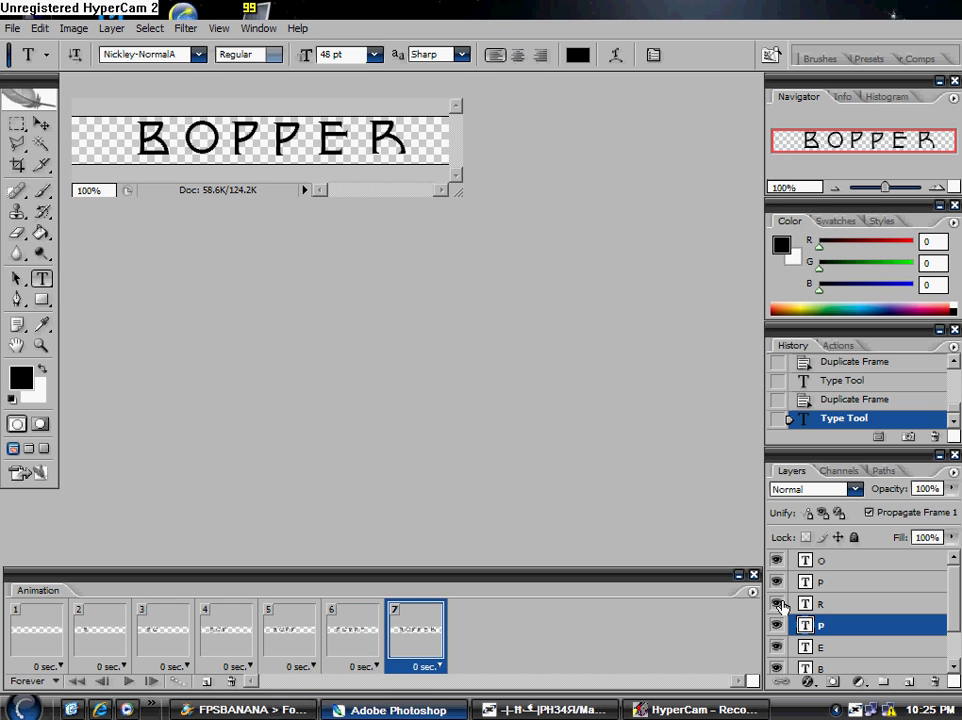
{"action": "left_click", "coordinate": [129, 683]}
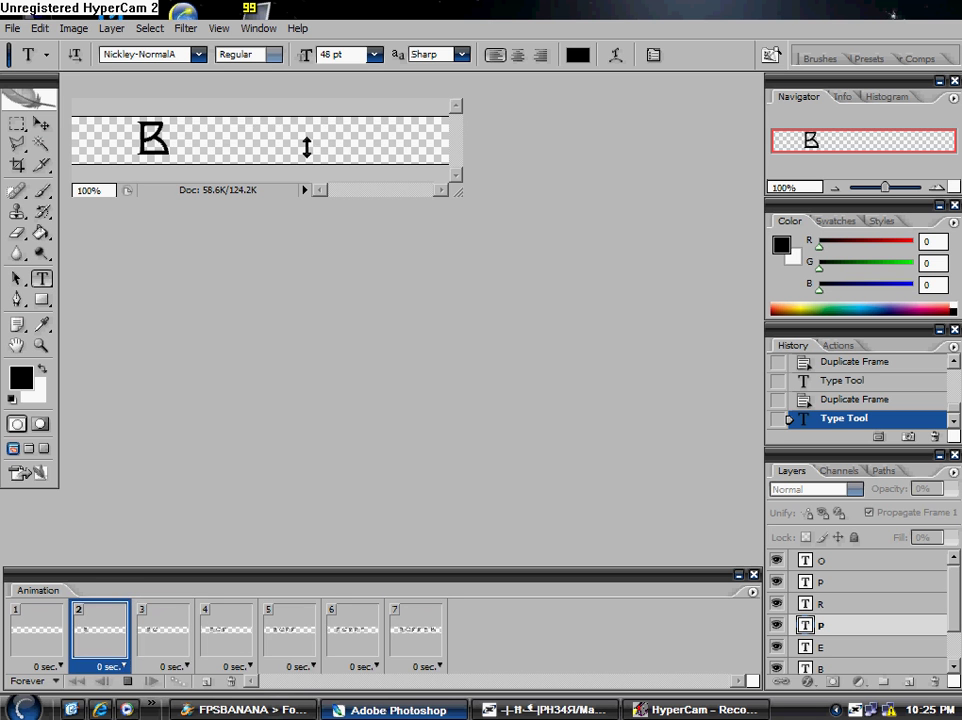
{"action": "left_click", "coordinate": [127, 681]}
- Set the delay of frame 7 to 0.5 seconds and preview the animation from frame 1
{"action": "left_click", "coordinate": [440, 660]}
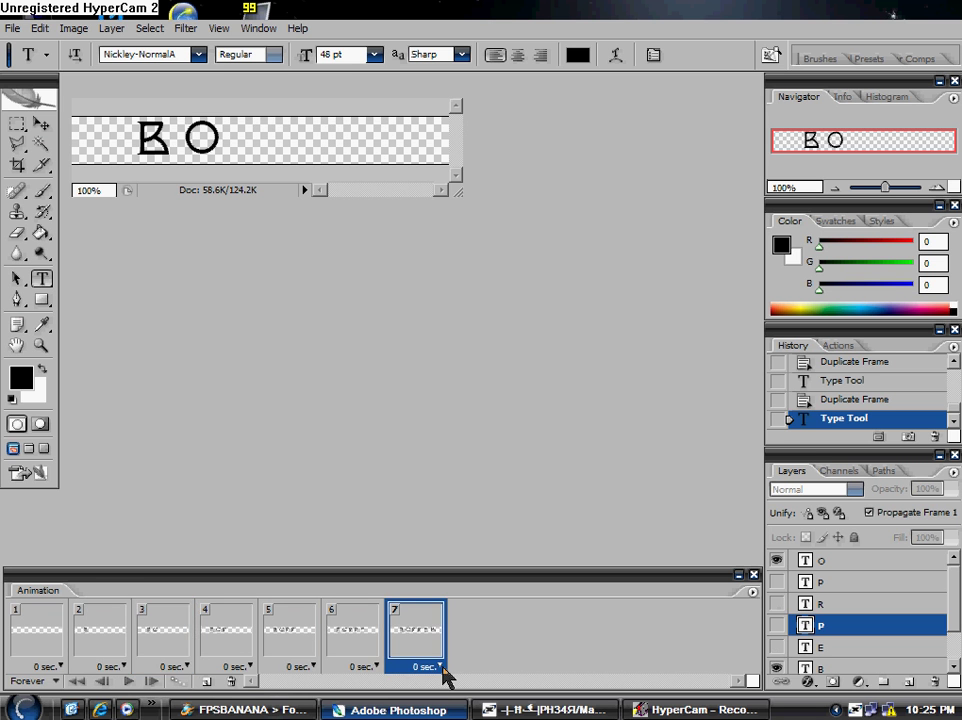
{"action": "left_click", "coordinate": [447, 537]}
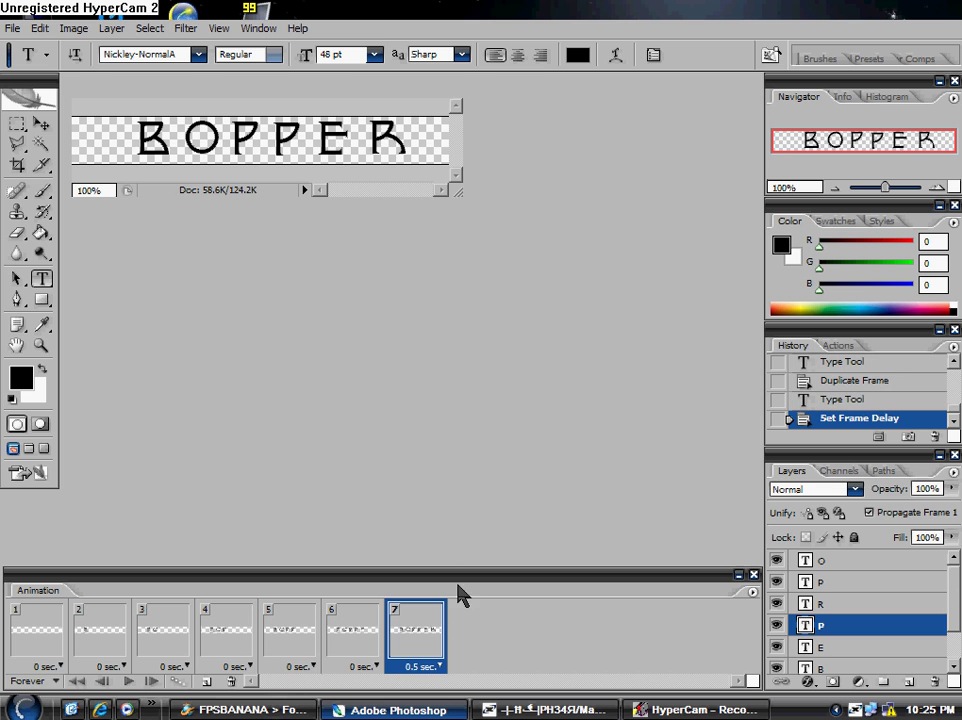
{"action": "left_click", "coordinate": [30, 625]}
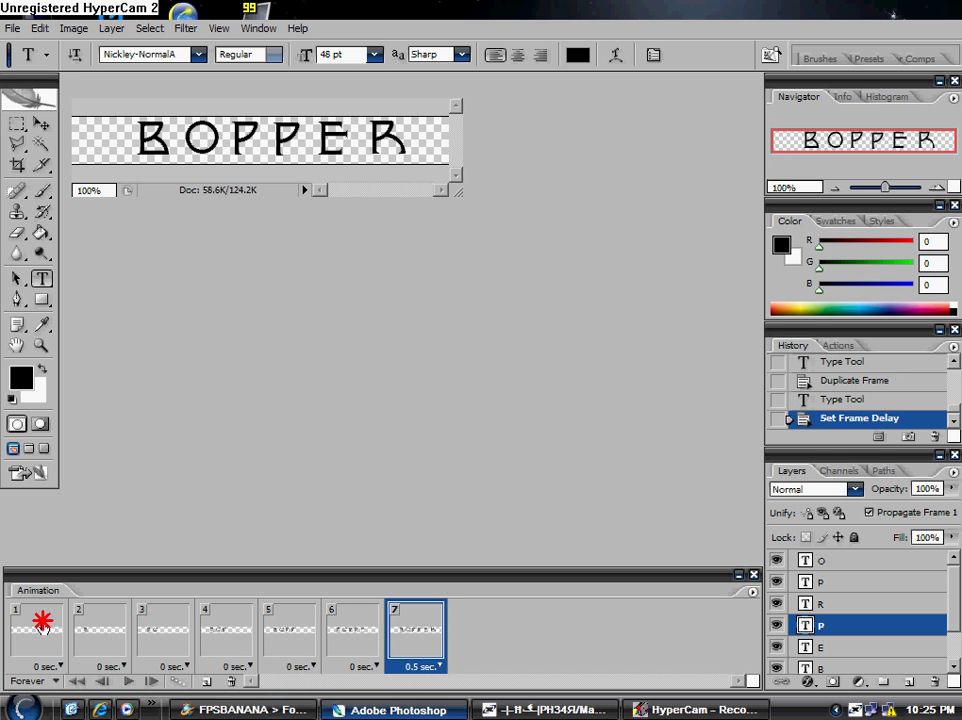
{"action": "left_click", "coordinate": [130, 681]}
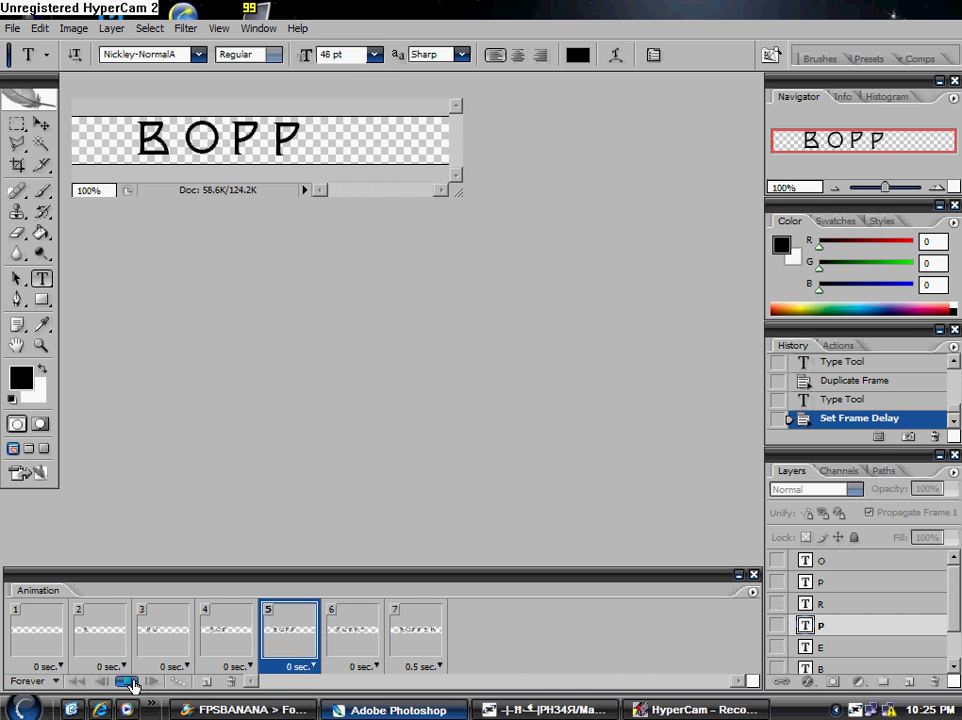
{"action": "left_click", "coordinate": [131, 684]}
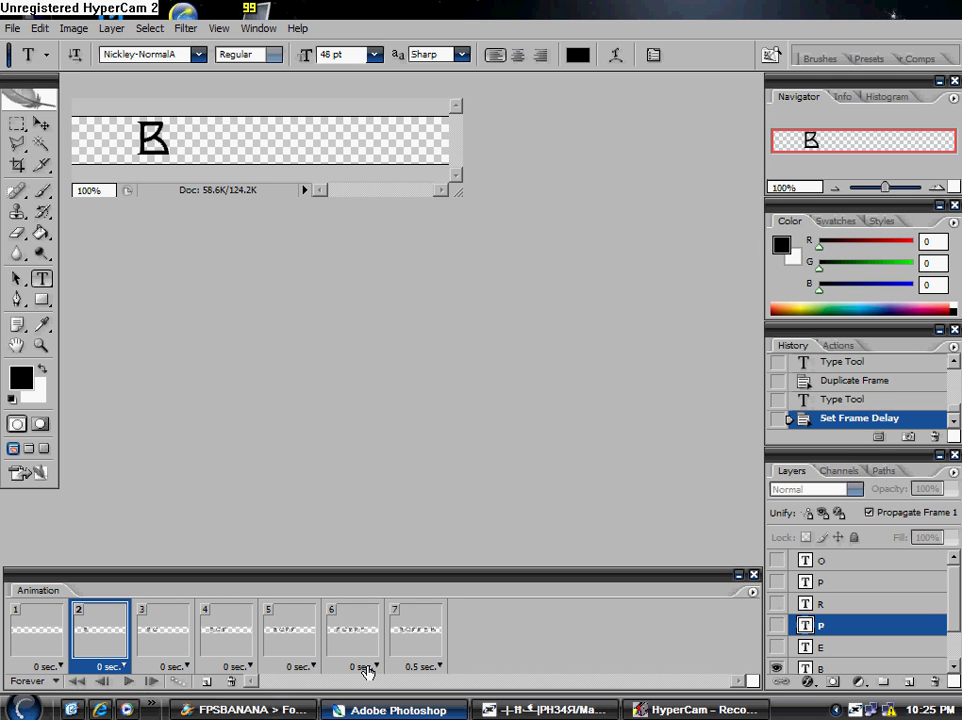
- Check the custom delay setting of frame 7 without changing it, and play the animation again
{"action": "left_click", "coordinate": [436, 668]}
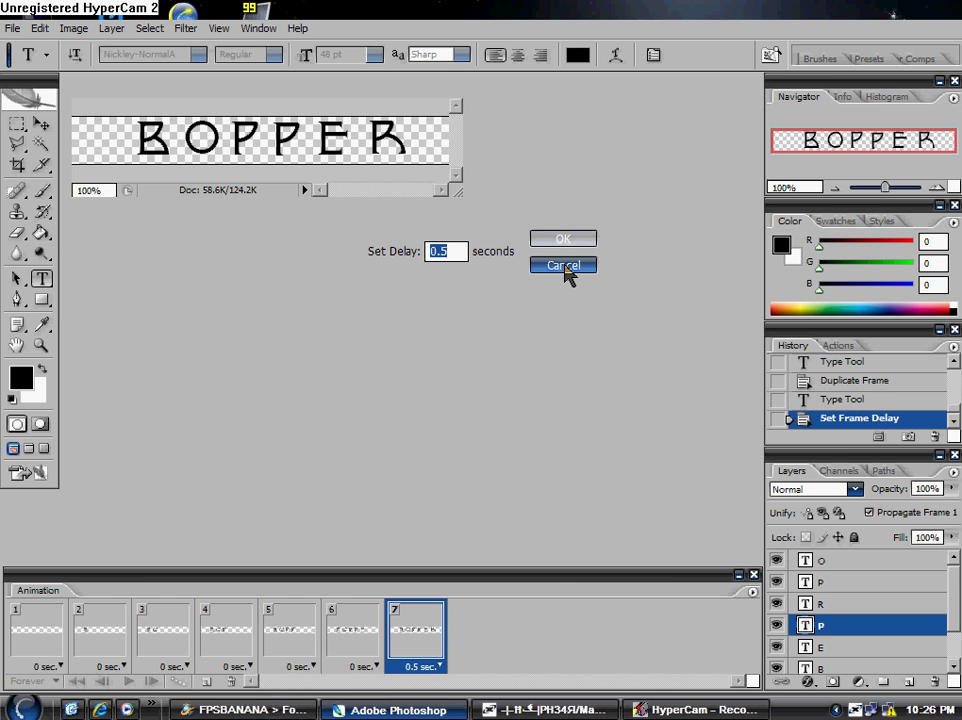
{"action": "left_click", "coordinate": [565, 268]}
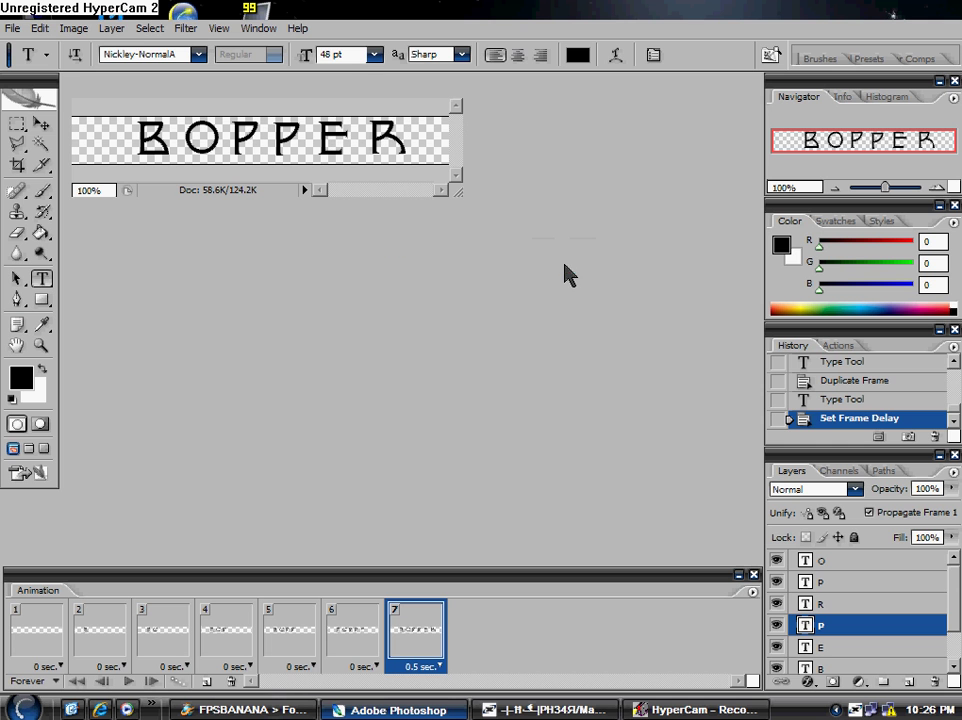
{"action": "left_click", "coordinate": [130, 683]}
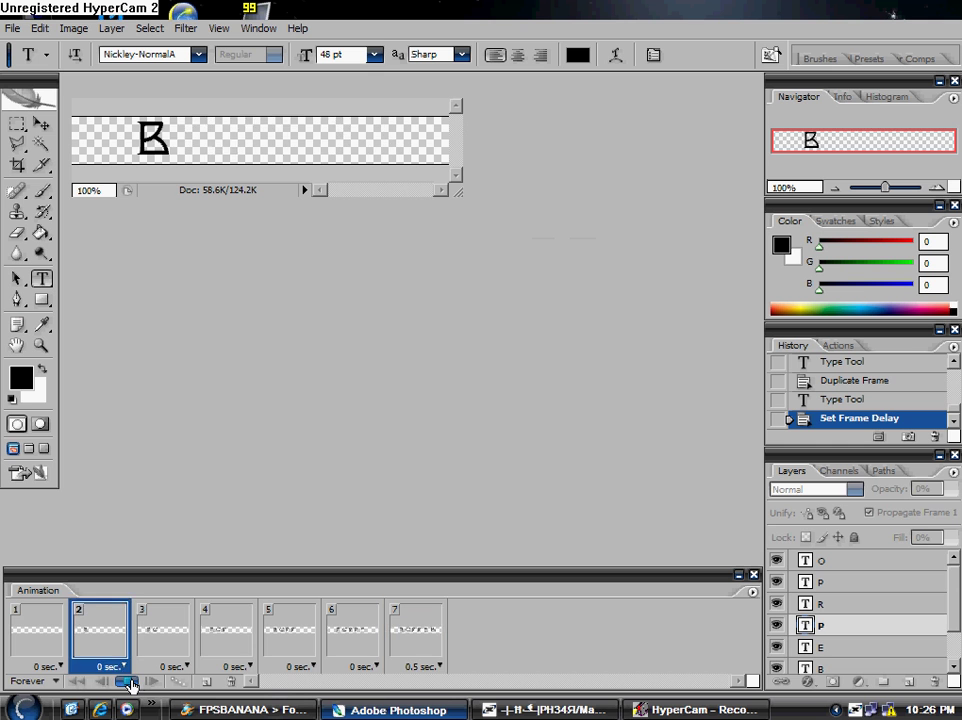
{"action": "left_click", "coordinate": [128, 681]}
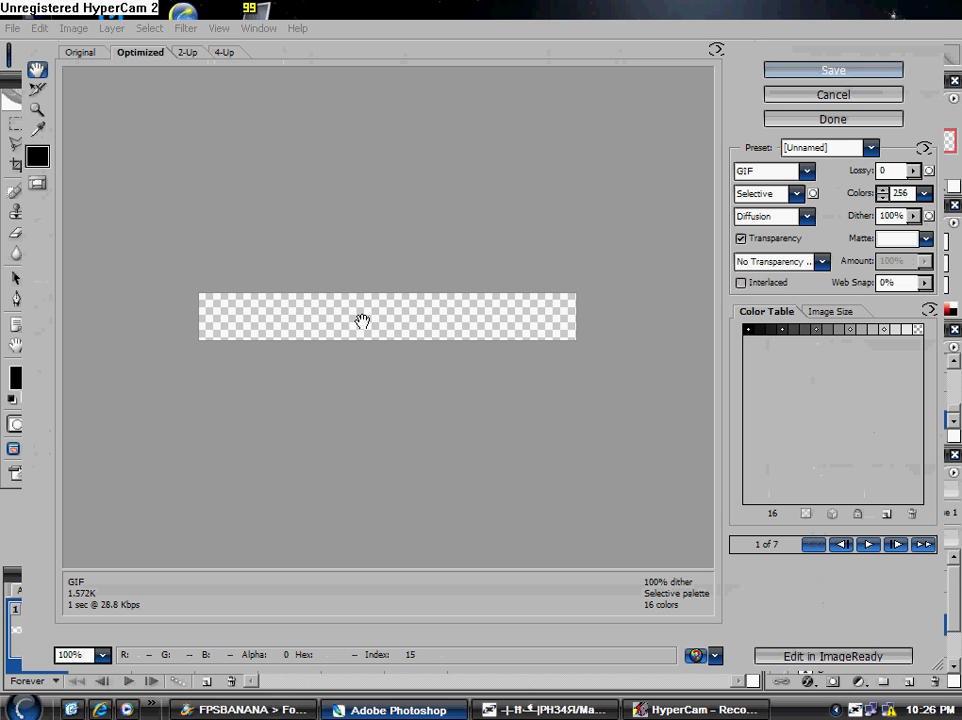
- Save the optimized animation for the web as a GIF named boppertutanim in the My FPSB Art folder
{"action": "left_click", "coordinate": [835, 71]}
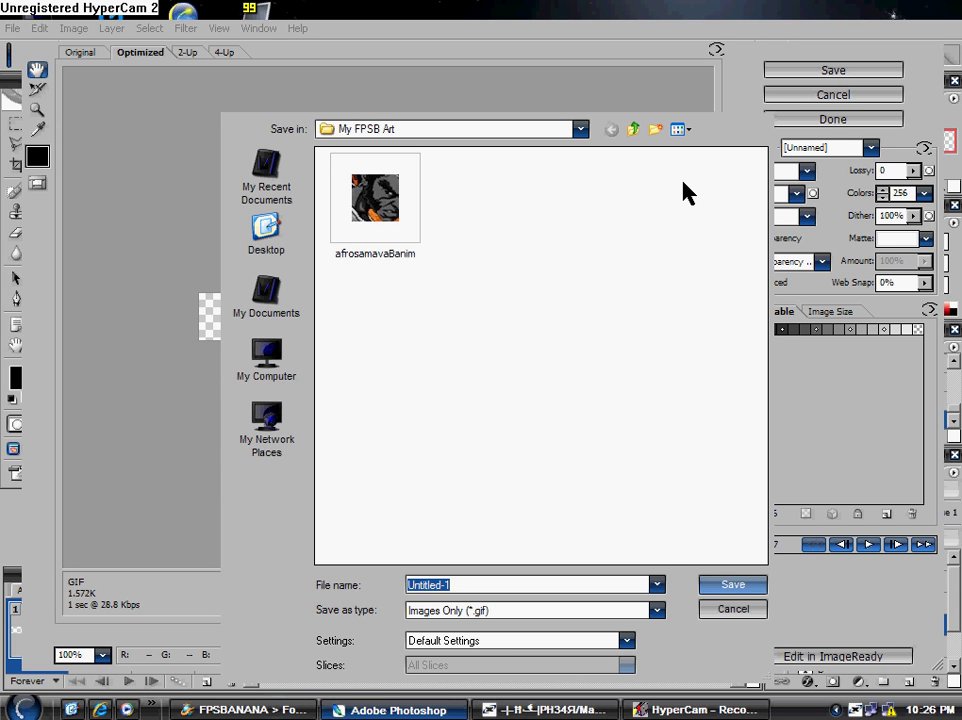
{"action": "type", "text": "bopper"}
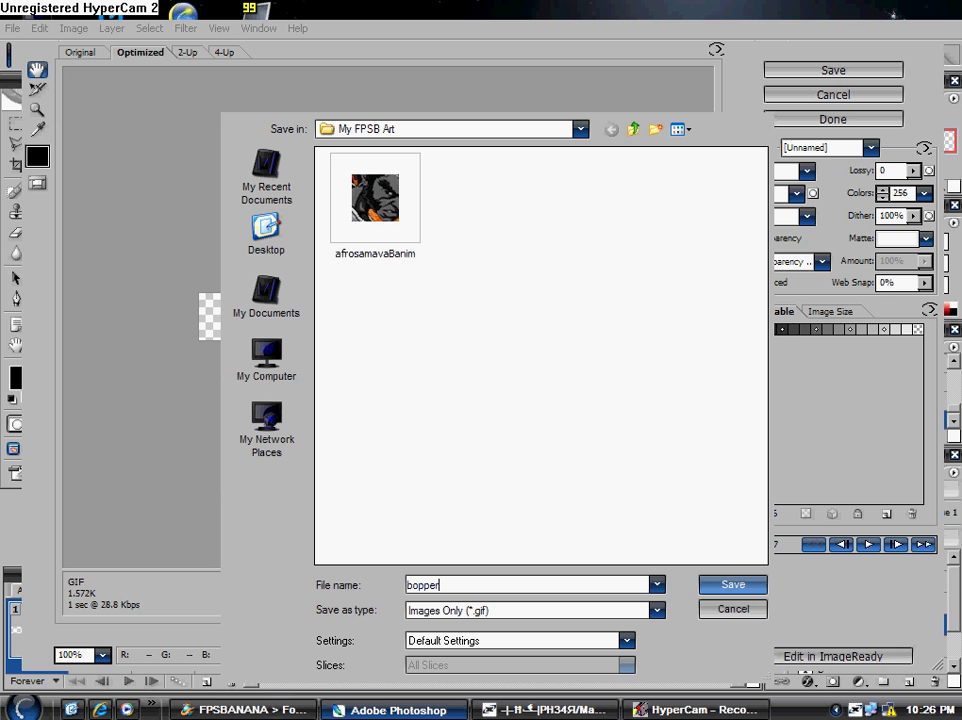
{"action": "key", "text": "Return"}
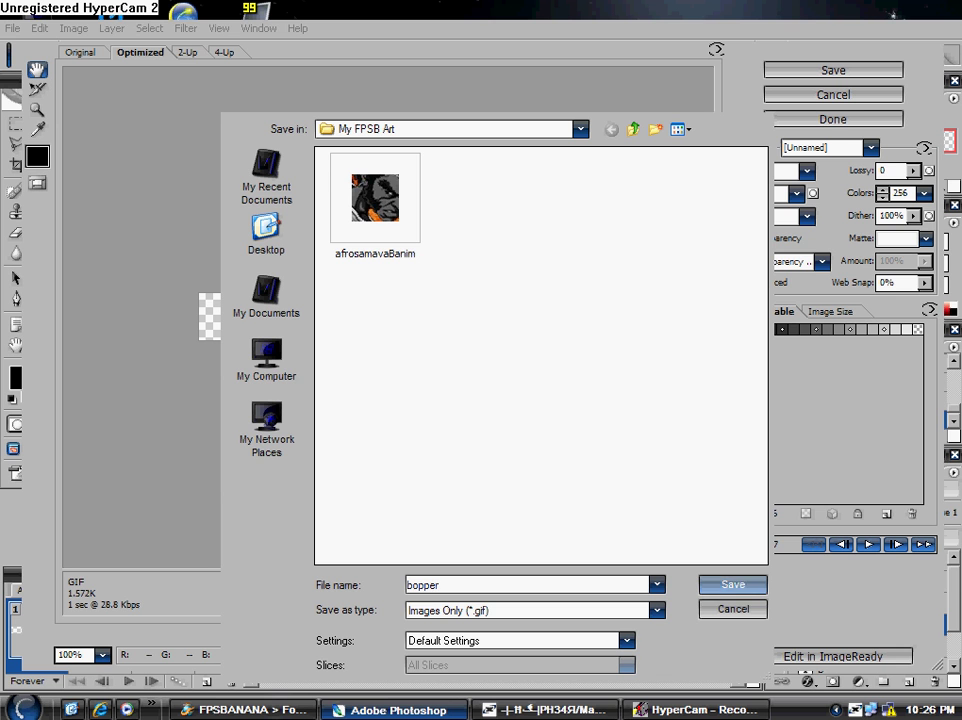
{"action": "type", "text": "tutanim"}
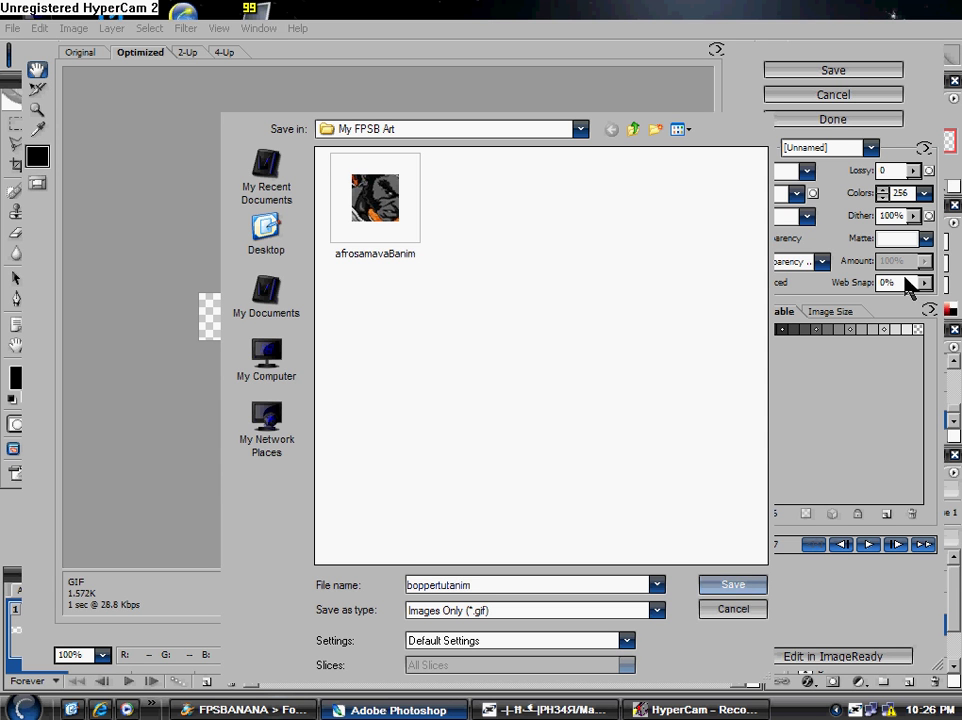
{"action": "left_click", "coordinate": [733, 584]}
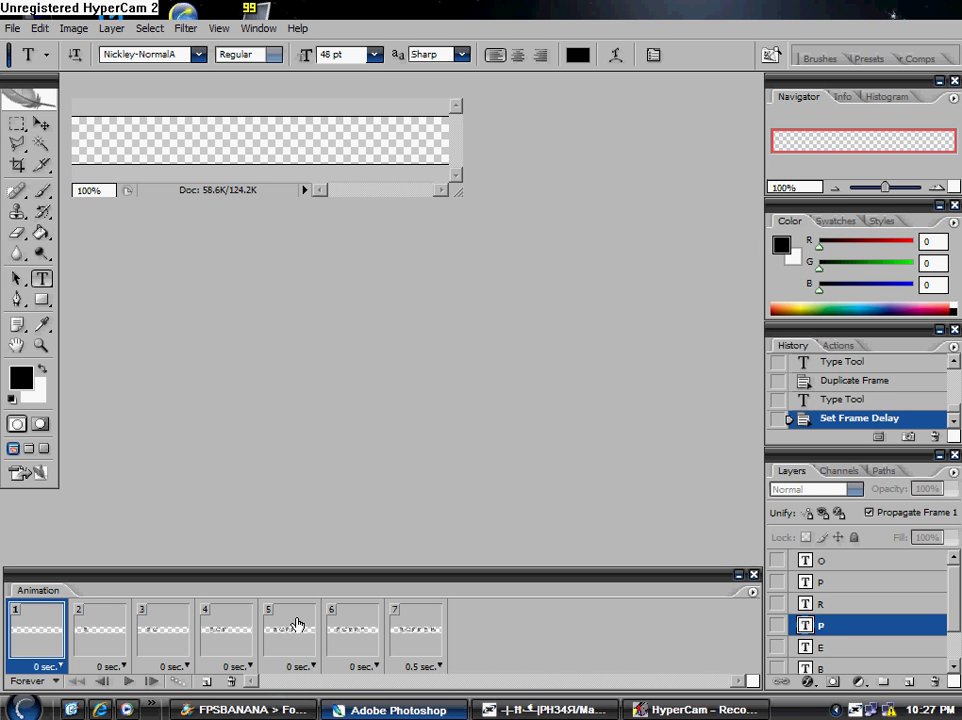
- Play the finished animation once more, stop it and return to the first frame
{"action": "left_click", "coordinate": [127, 682]}
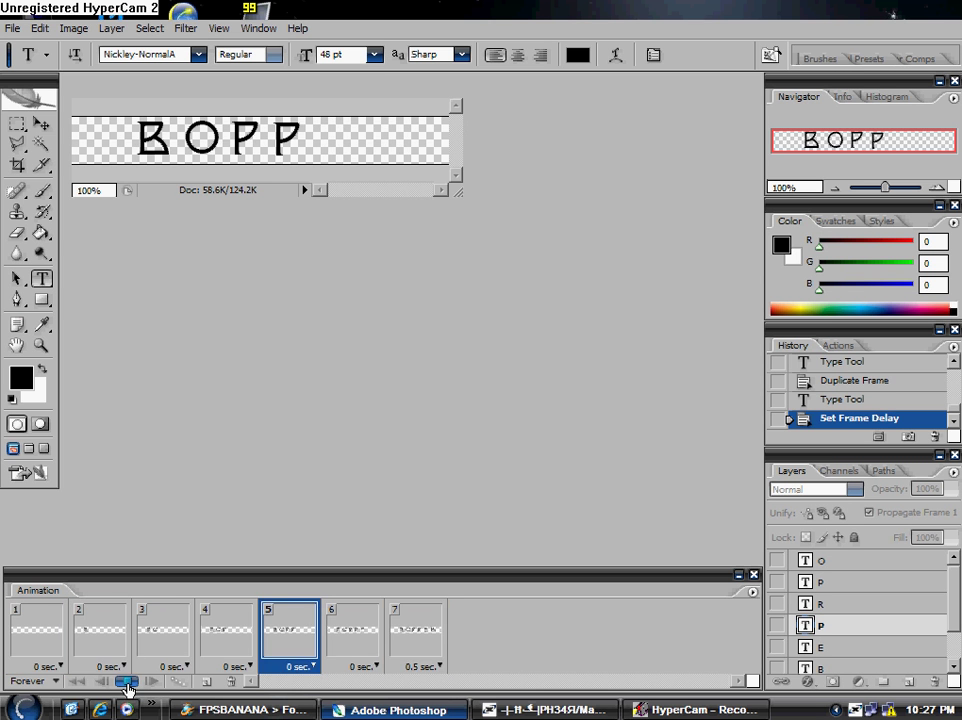
{"action": "left_click", "coordinate": [127, 682]}
{"action": "left_click", "coordinate": [76, 681]}
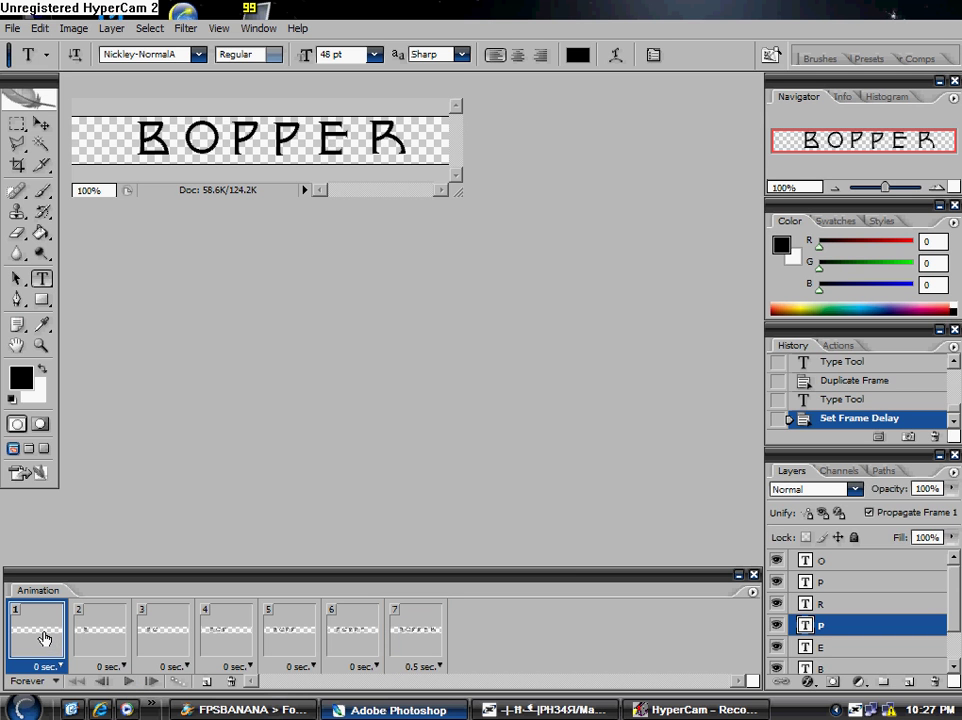